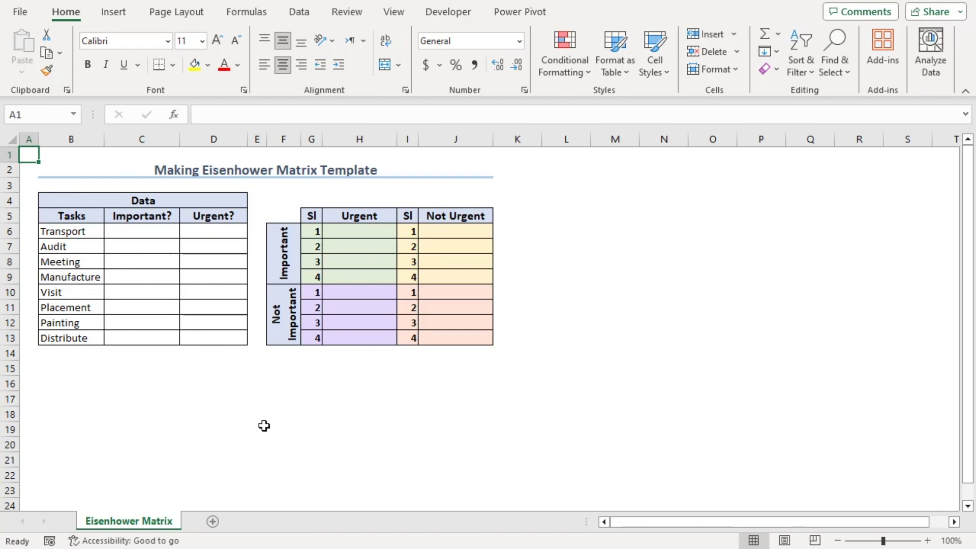
- Give cells C6:D13 a List data validation with source 'Yes, No'
left_click_drag(132, 237, 220, 333)
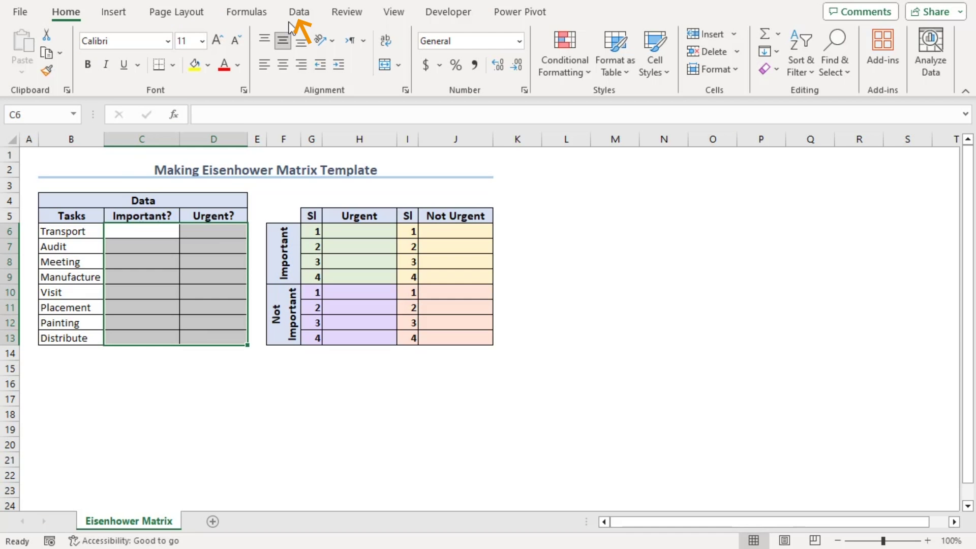
left_click(298, 16)
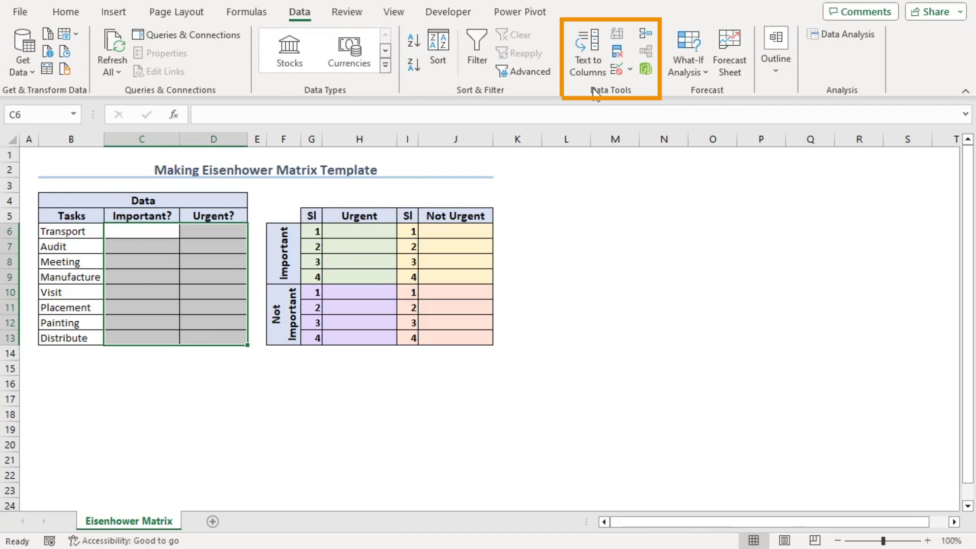
left_click(616, 71)
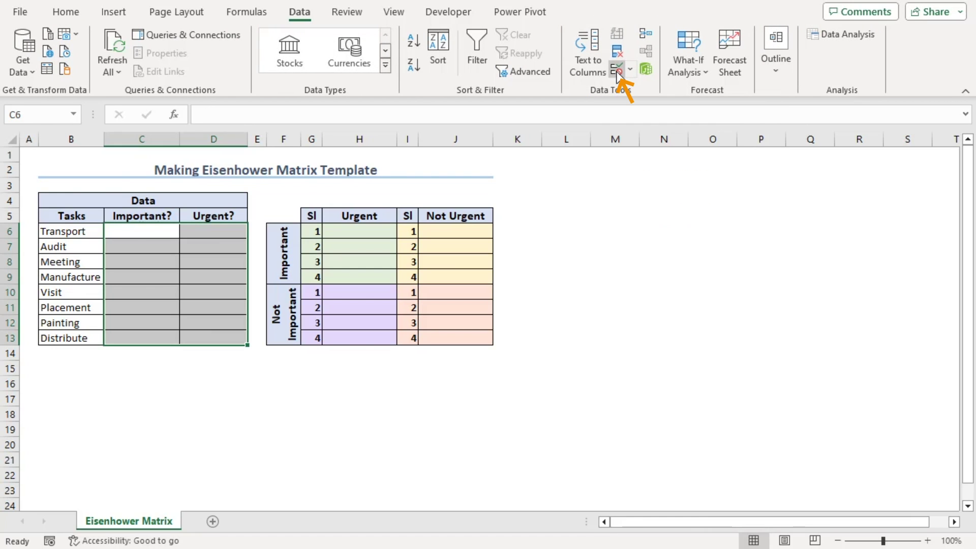
left_click(724, 286)
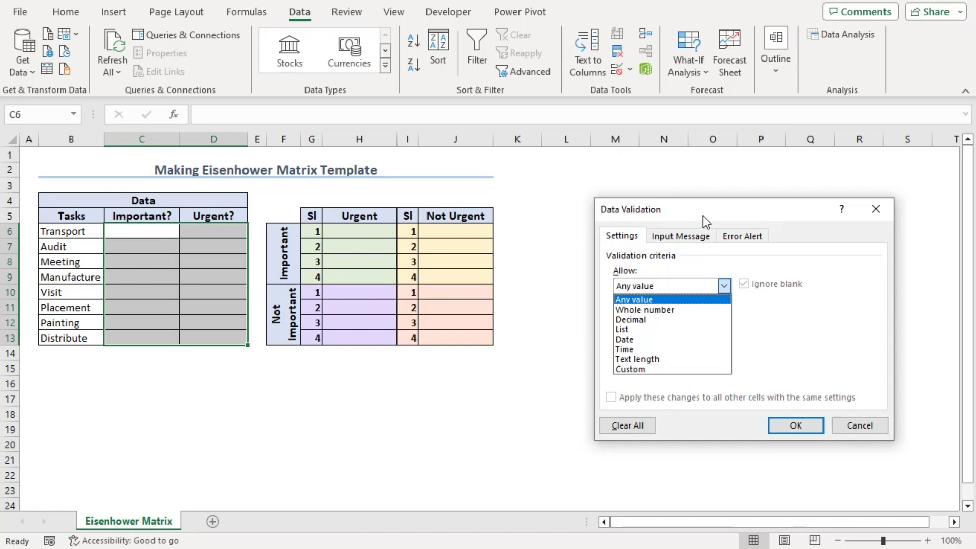
left_click(648, 330)
left_click(679, 347)
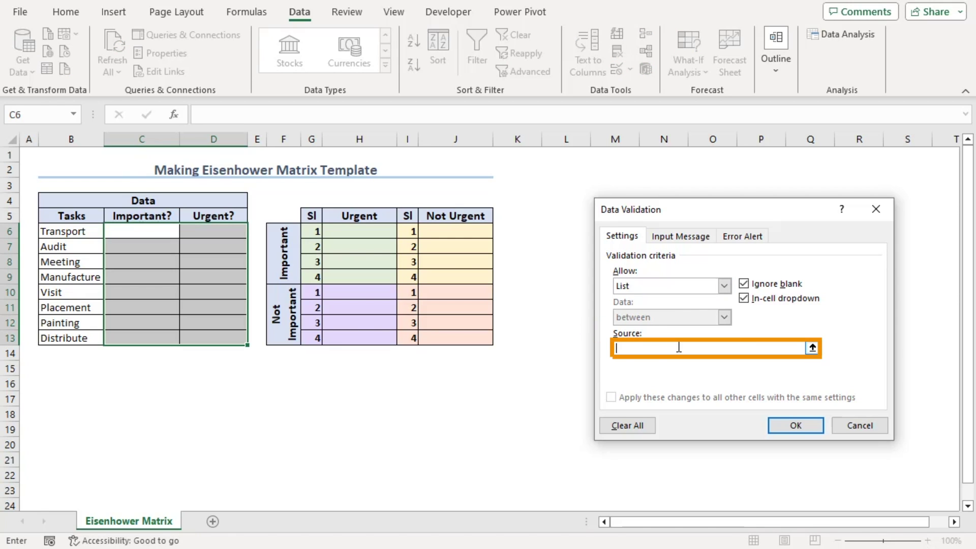
type("Yes, No")
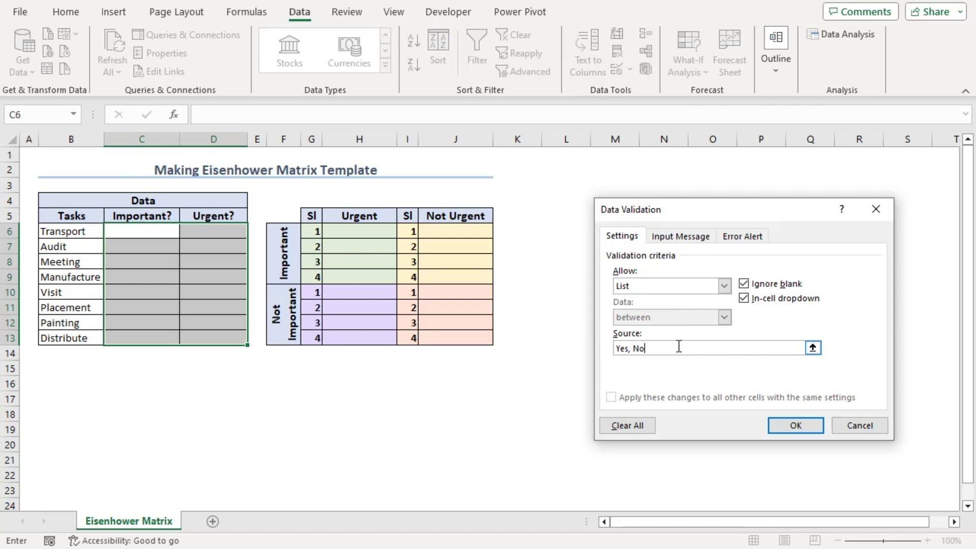
left_click(796, 425)
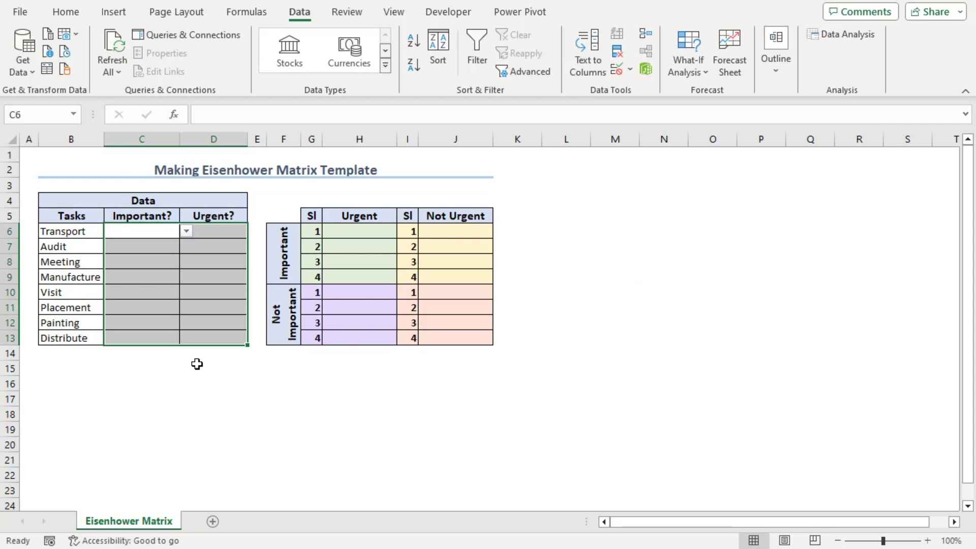
- Check that the Important? and Urgent? cells offer the Yes/No dropdown
left_click(141, 226)
left_click(148, 257)
left_click(166, 309)
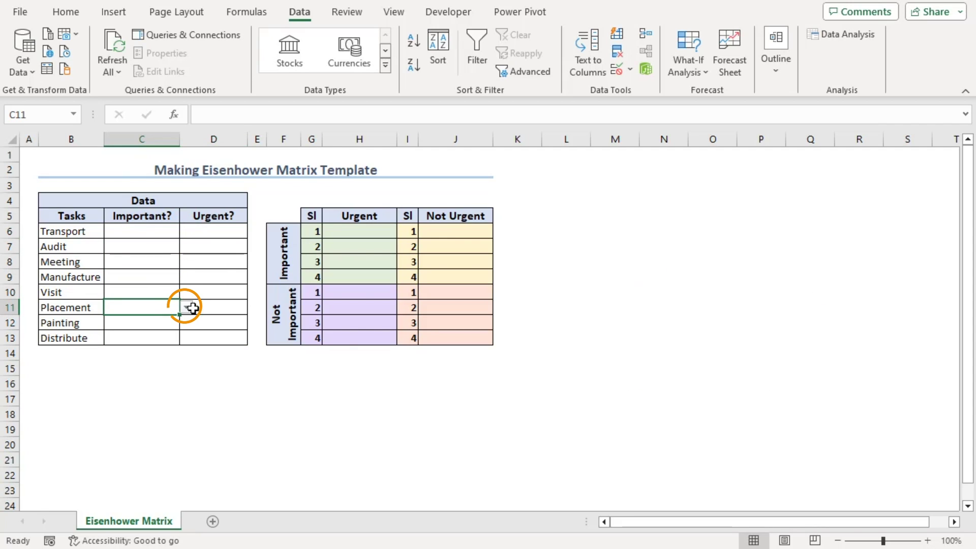
left_click(220, 308)
left_click(221, 264)
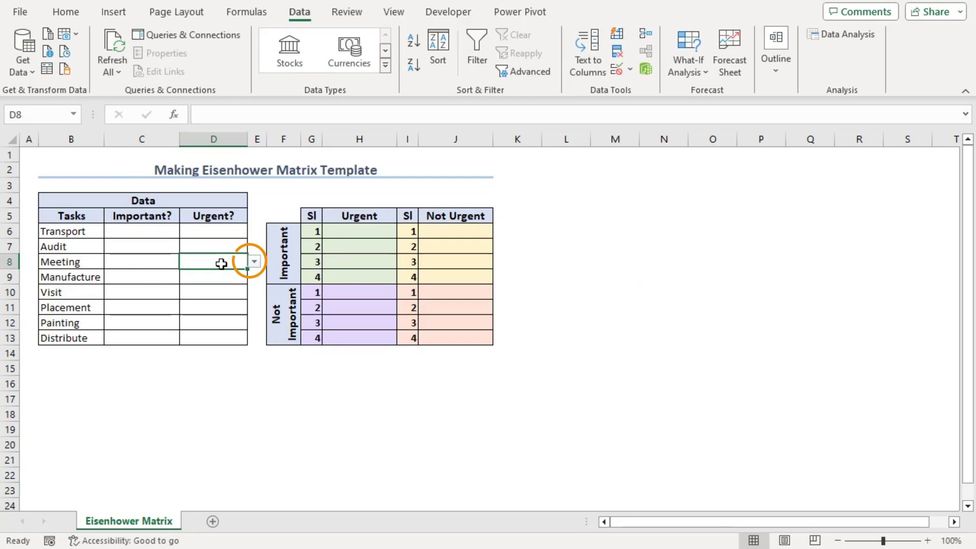
- Mark Meeting, Manufacture, Audit, Visit and Distribute Important = Yes; Transport, Placement, Painting No
left_click(153, 231)
left_click(188, 231)
left_click(148, 258)
left_click(153, 277)
left_click(188, 277)
left_click(148, 291)
left_click(214, 261)
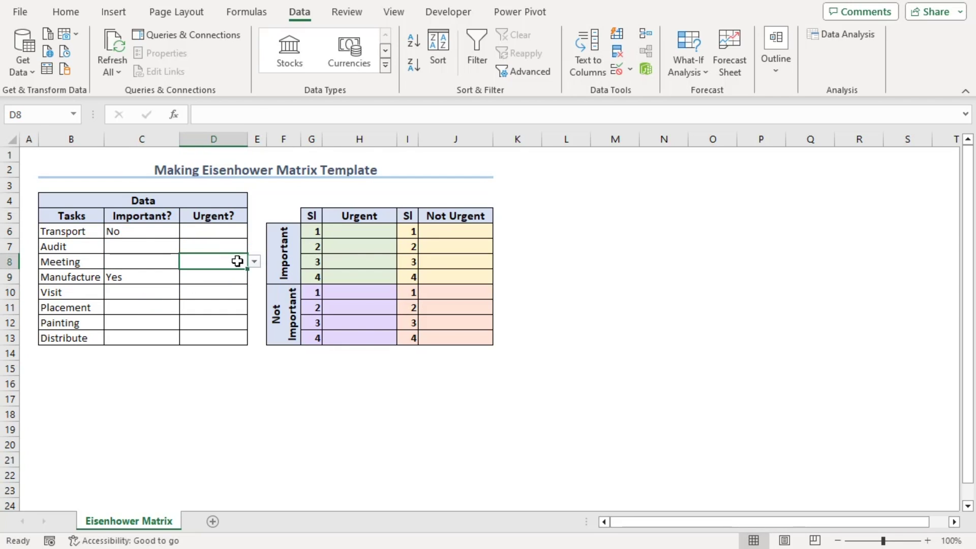
left_click(253, 261)
left_click(222, 277)
left_click(219, 231)
left_click(254, 232)
left_click(193, 260)
left_click(152, 246)
left_click(186, 246)
left_click(117, 262)
left_click(152, 261)
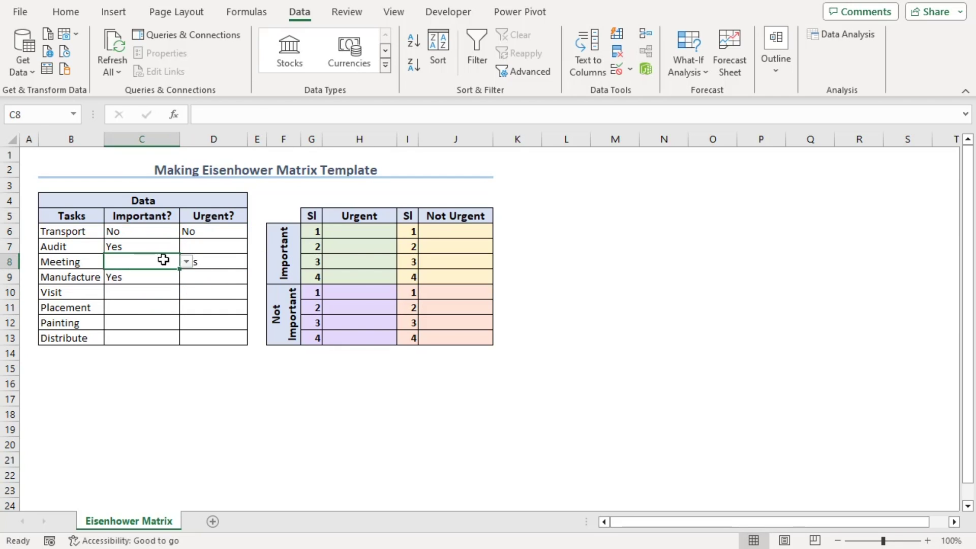
left_click(186, 293)
left_click(142, 307)
left_click(187, 308)
left_click(142, 335)
left_click(153, 348)
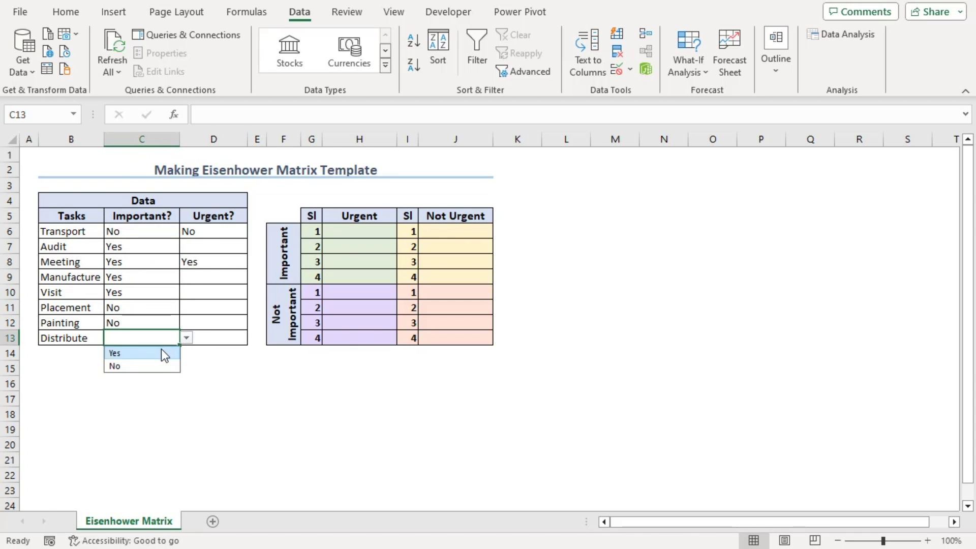
left_click(153, 350)
left_click(213, 247)
- Mark Meeting, Manufacture and Placement Urgent = Yes, and the remaining tasks No
left_click(254, 247)
left_click(189, 274)
left_click(254, 277)
left_click(190, 291)
left_click(254, 292)
left_click(190, 320)
left_click(235, 308)
left_click(254, 307)
left_click(190, 322)
left_click(213, 322)
left_click(254, 323)
left_click(224, 337)
left_click(214, 338)
left_click(253, 338)
left_click(214, 351)
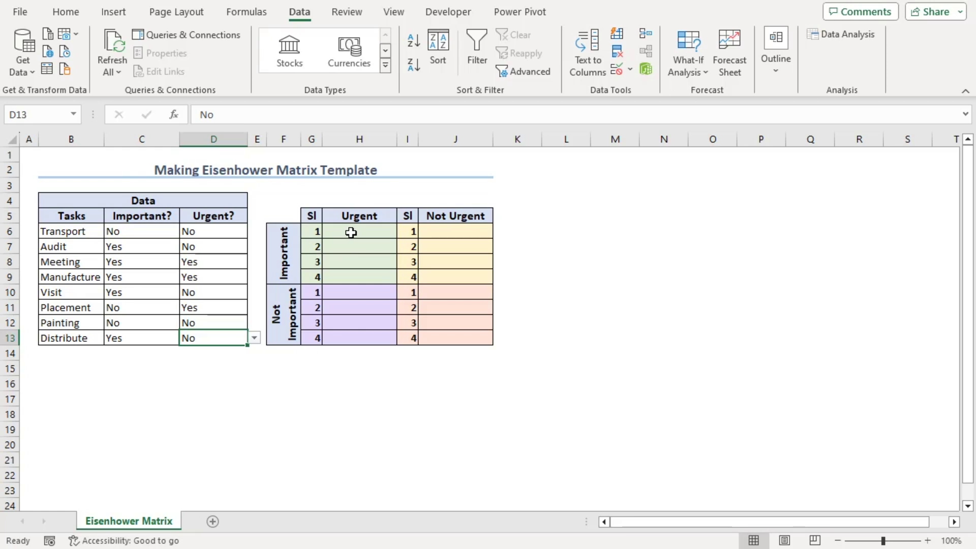
left_click_drag(350, 232, 356, 270)
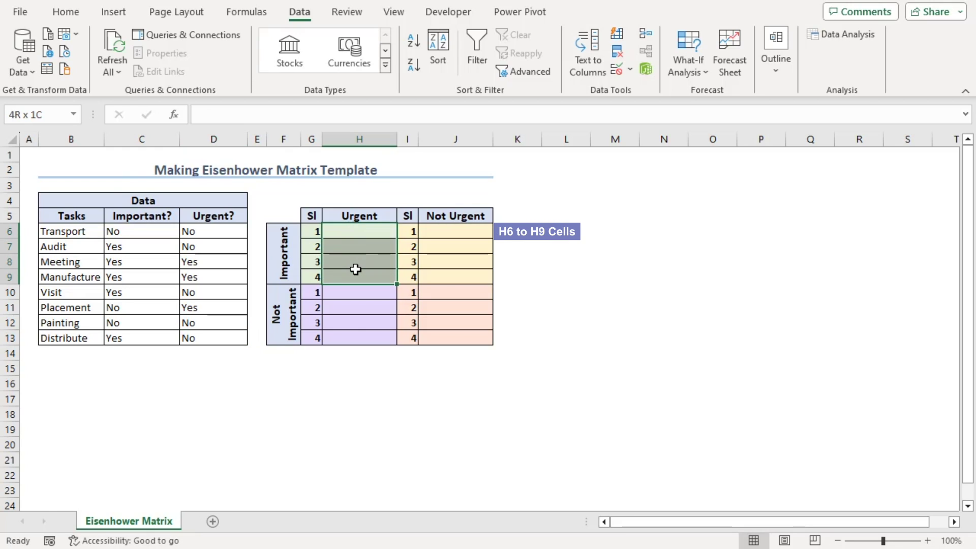
- Enter the IFERROR/INDEX/SMALL formula into H6:H9 at once, listing Meeting and Manufacture
left_click(271, 115)
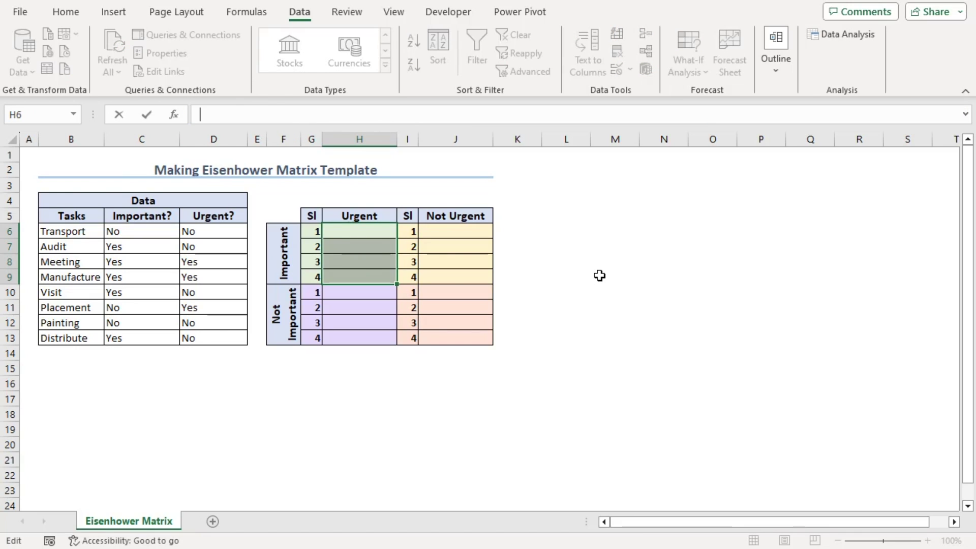
type("=IFERROR(INDEX($B$6:$B$13,SMALL(IF((LEN($B$6:$B$13)<>0)*($C$6:$C$13=\"Yes\")*($D$6:$D$13=\"Yes\"),ROW($A$1:$A$8),\"\"),ROW(A1))),\"\")")
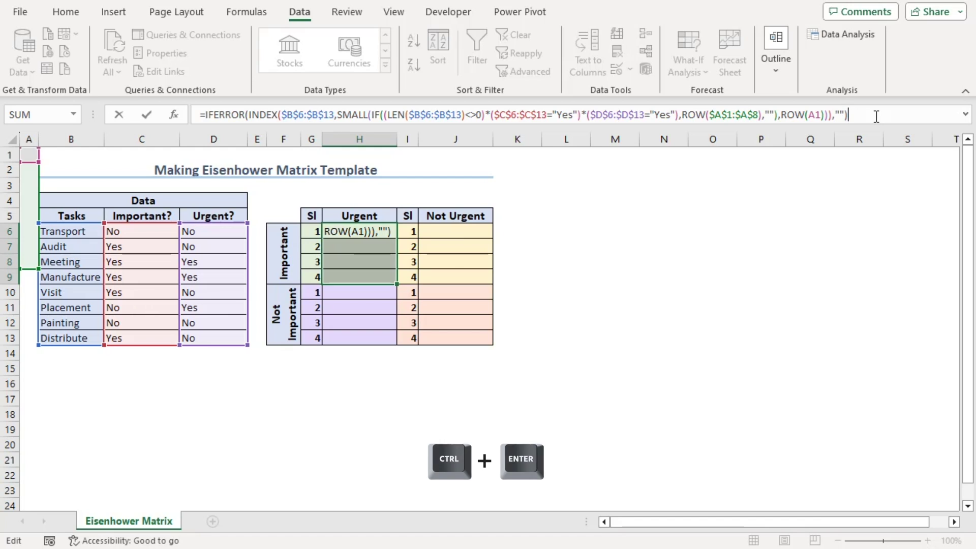
key("ctrl+Return")
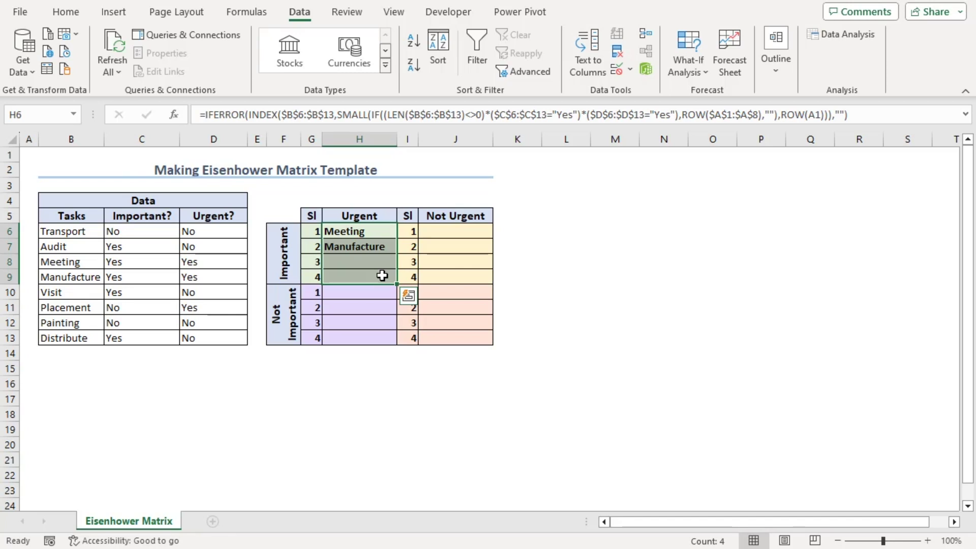
left_click(384, 249)
left_click(384, 261)
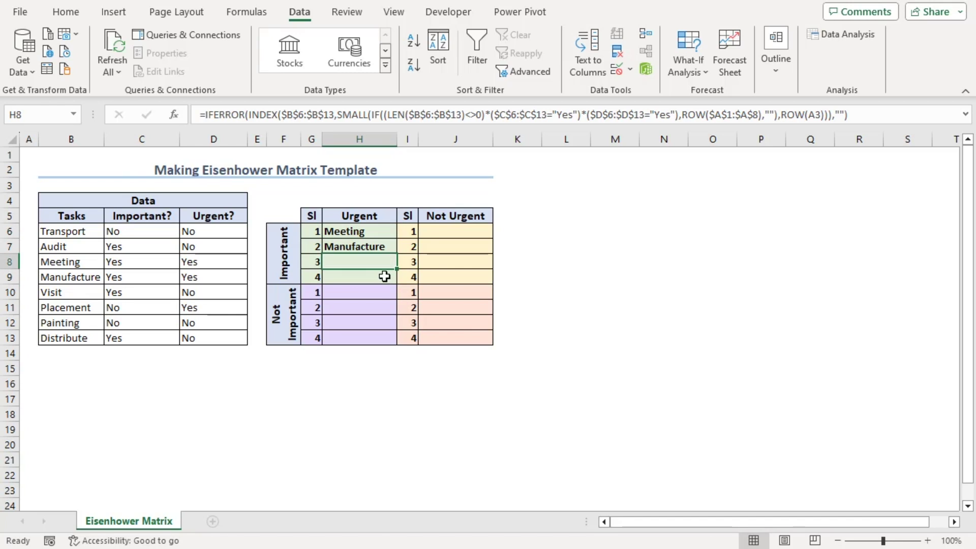
left_click(384, 278)
left_click(387, 230)
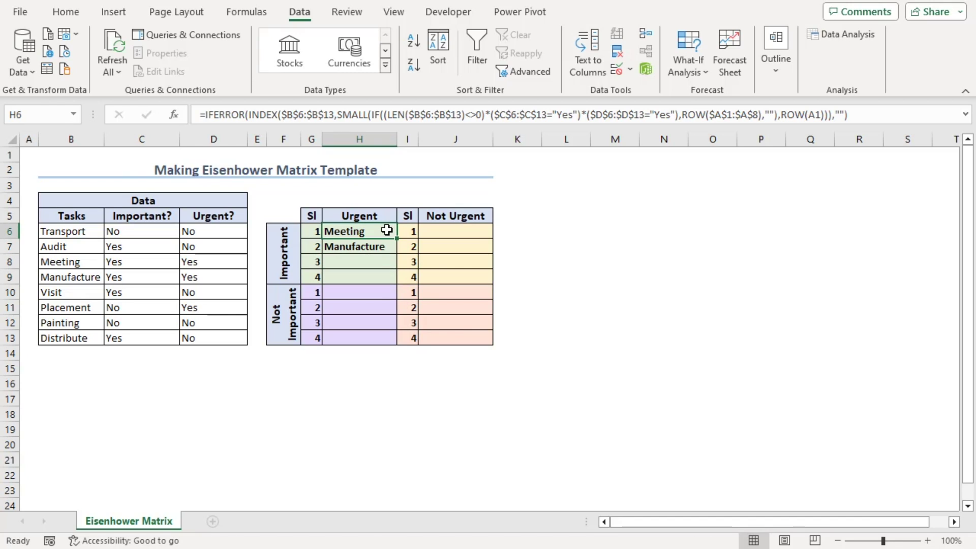
left_click(884, 110)
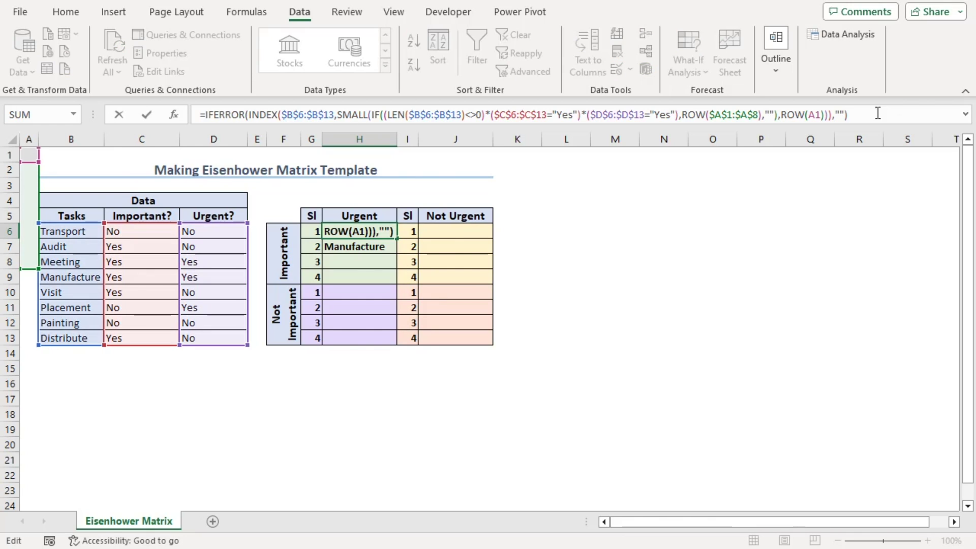
left_click(410, 115)
left_click(419, 141)
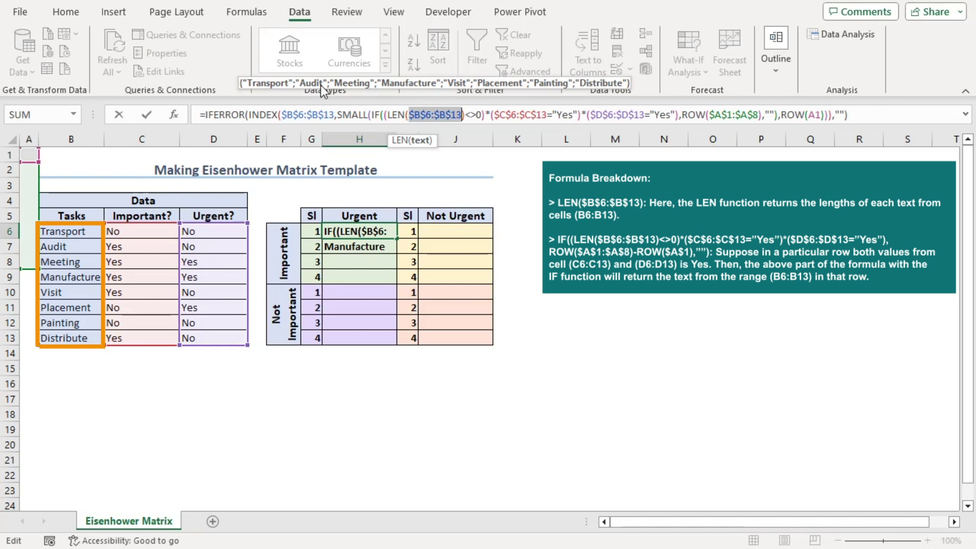
left_click(389, 115)
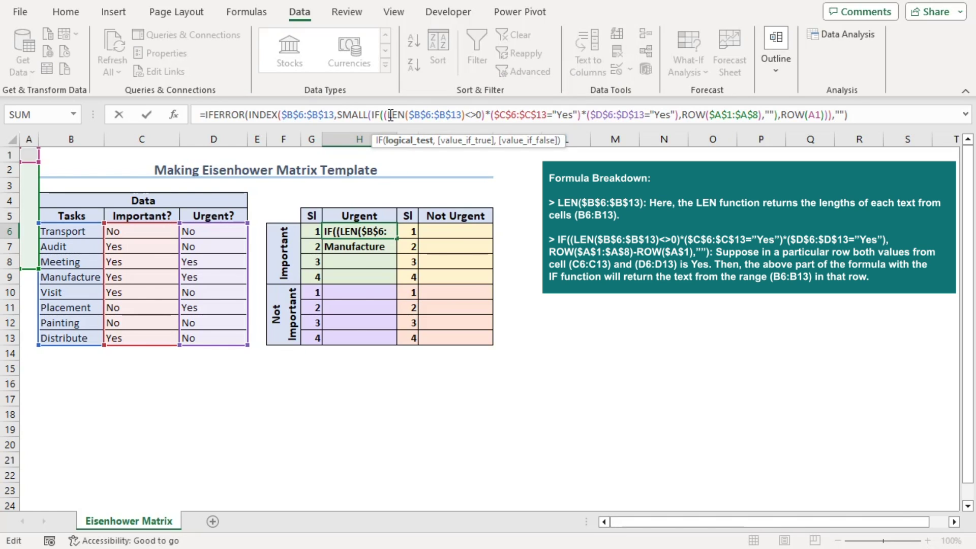
left_click_drag(390, 116, 443, 122)
left_click(398, 116)
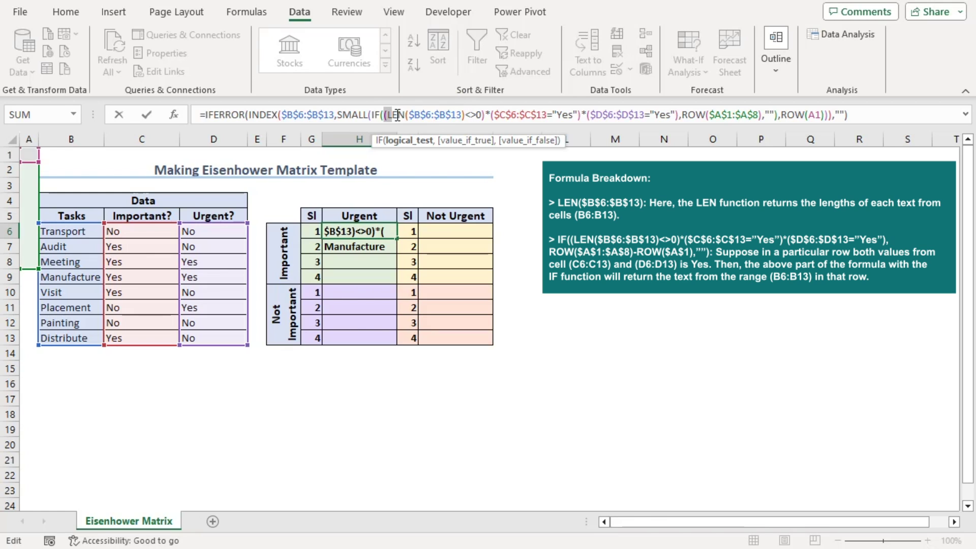
key("shift+Right")
key("shift+Right")
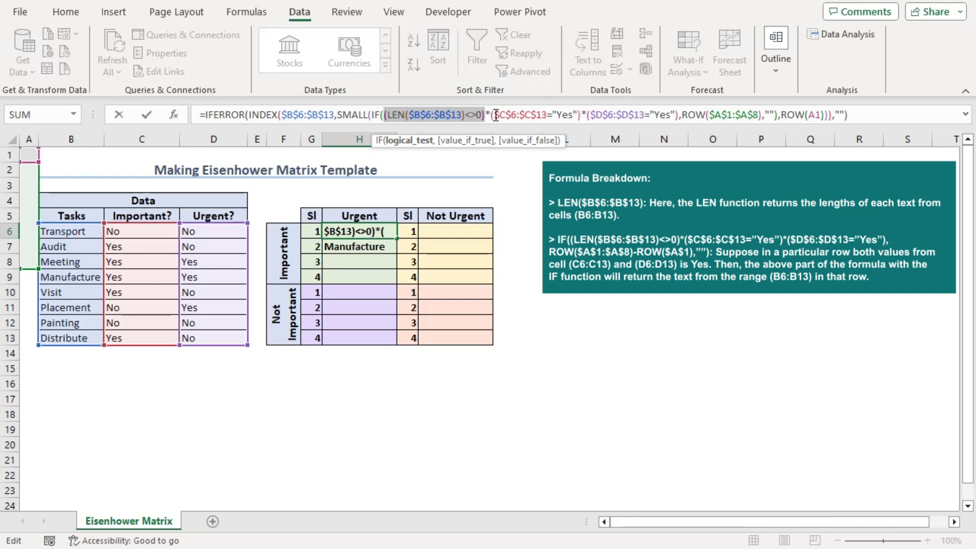
left_click_drag(490, 116, 584, 118)
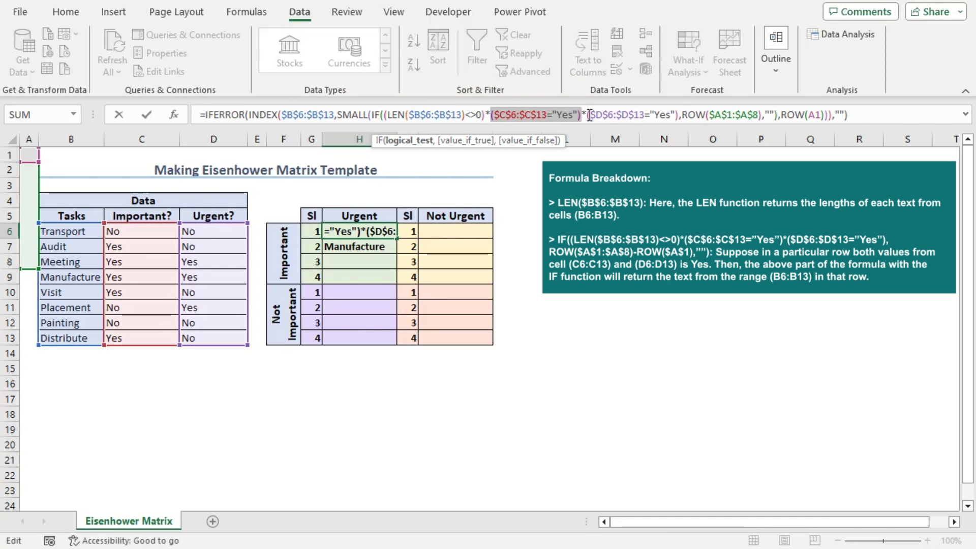
left_click_drag(586, 116, 680, 115)
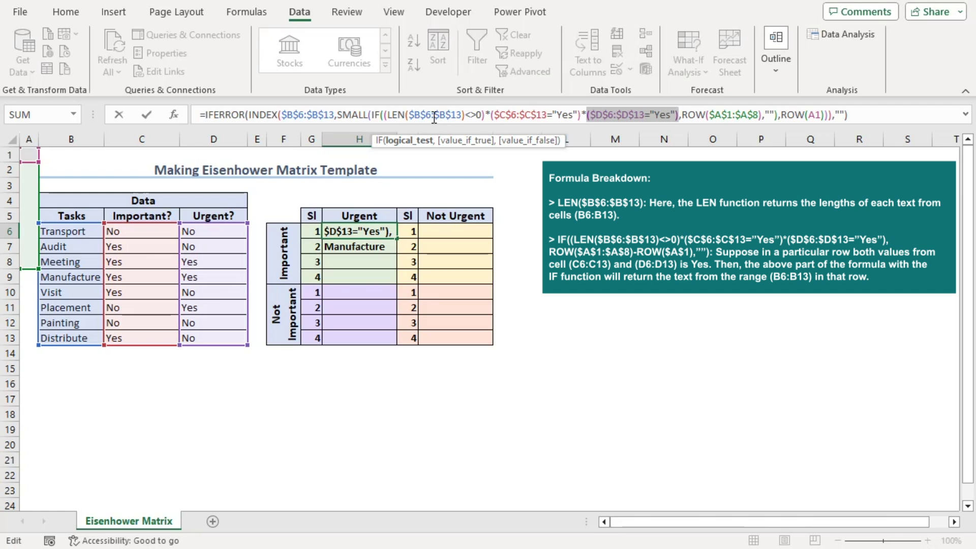
left_click(386, 114)
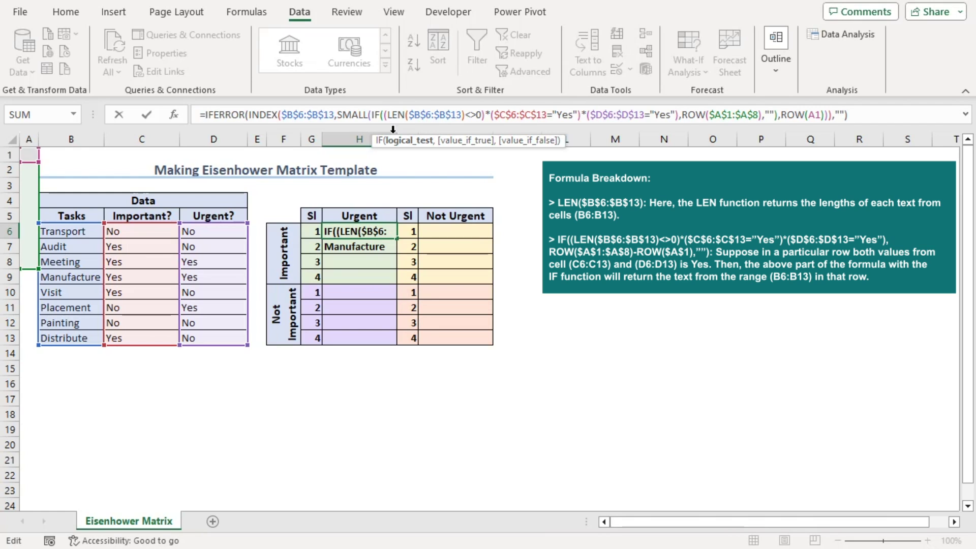
left_click(402, 143)
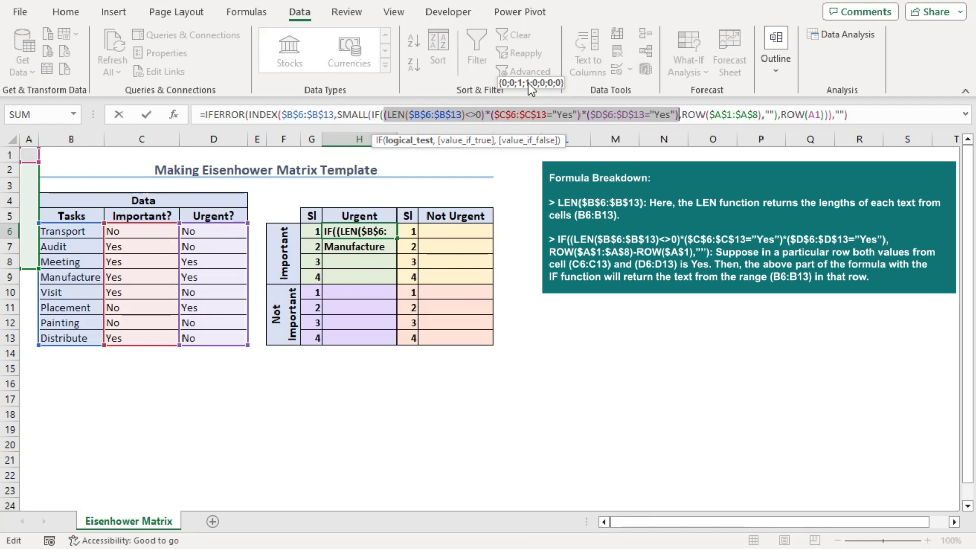
left_click(477, 146)
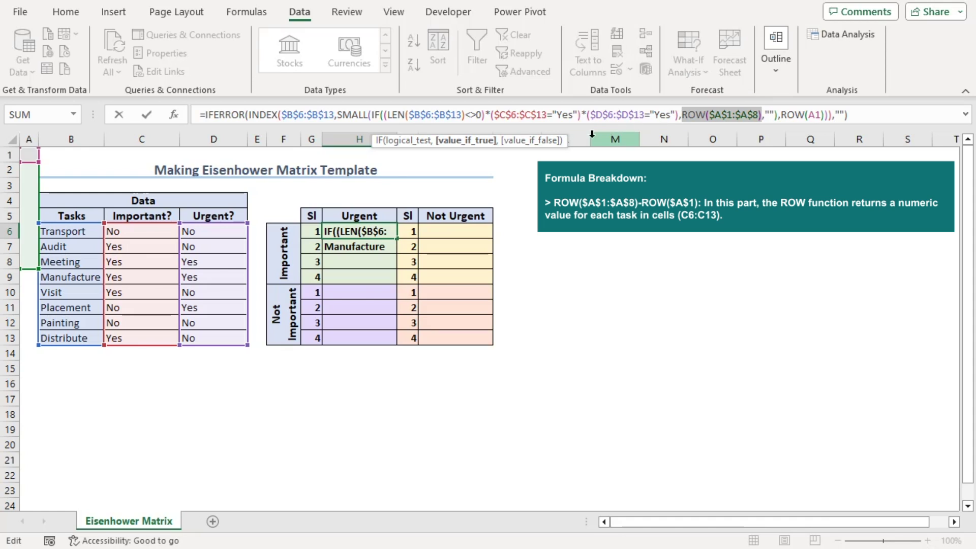
- Step through the IF, SMALL and INDEX arguments of H6's formula to preview their values
left_click(533, 140)
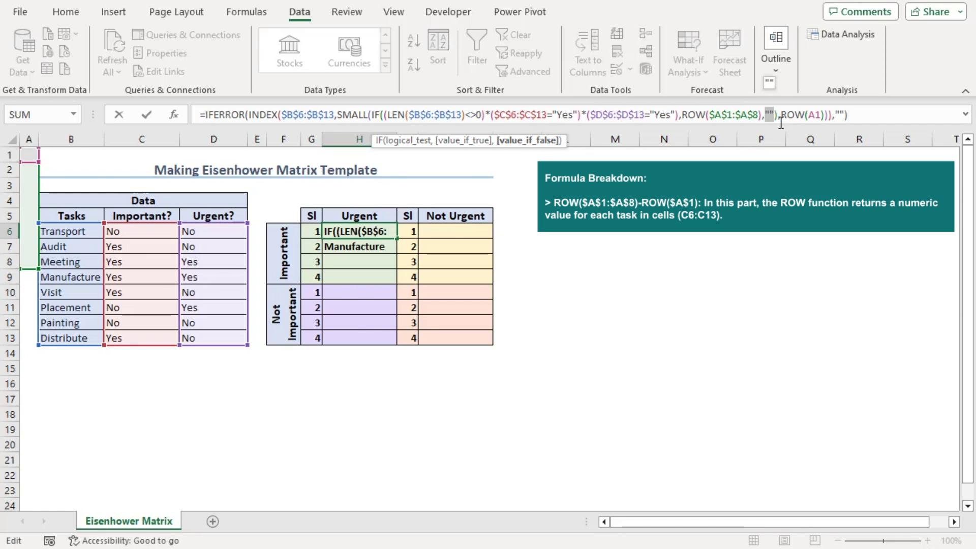
left_click(372, 117)
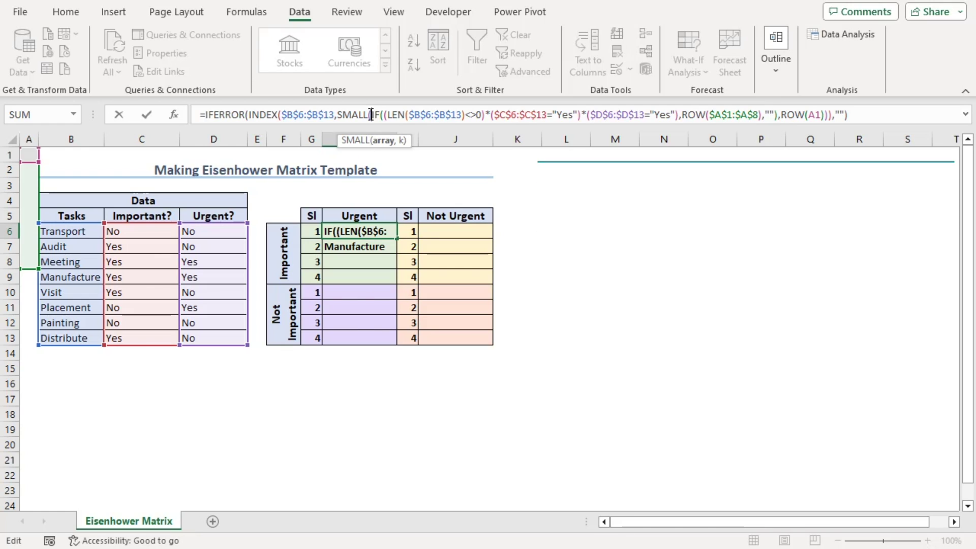
left_click(382, 141)
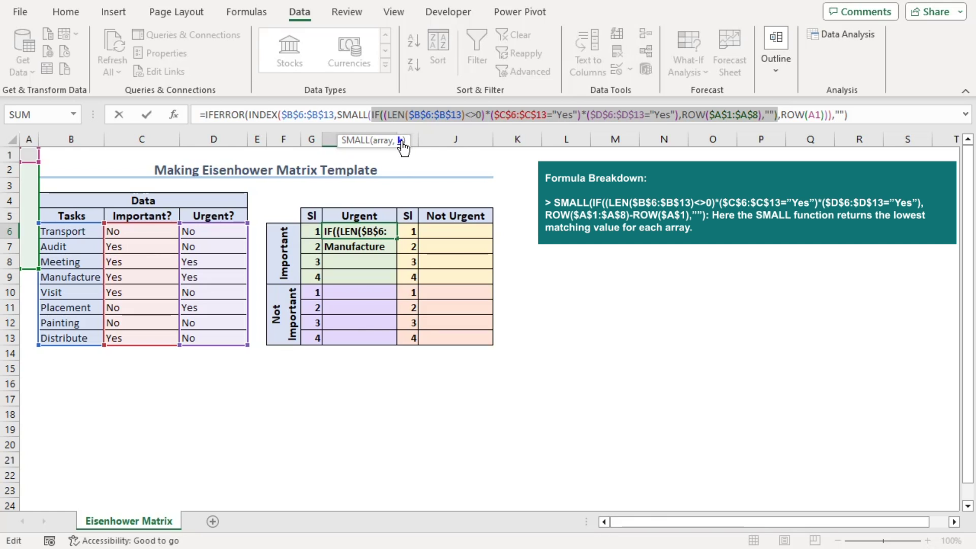
left_click(401, 141)
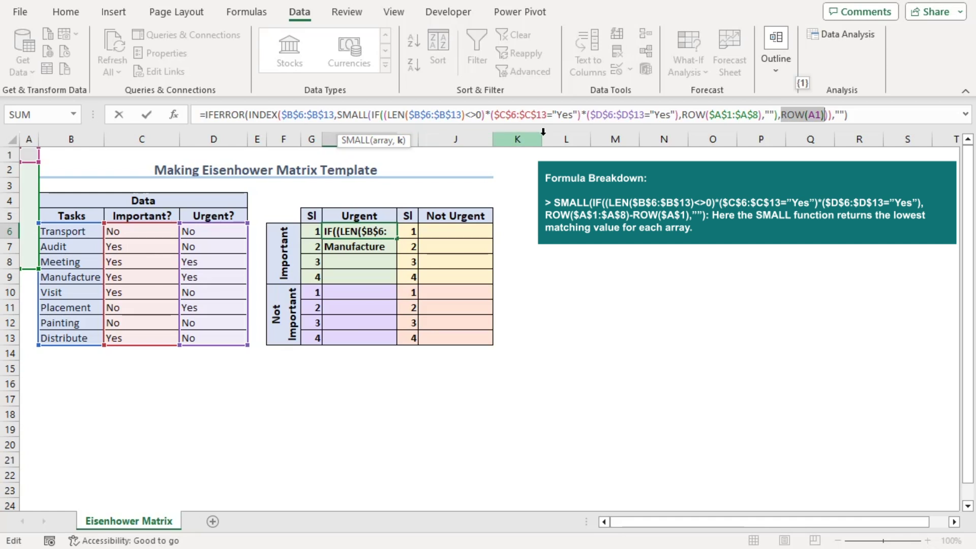
mouse_move(812, 129)
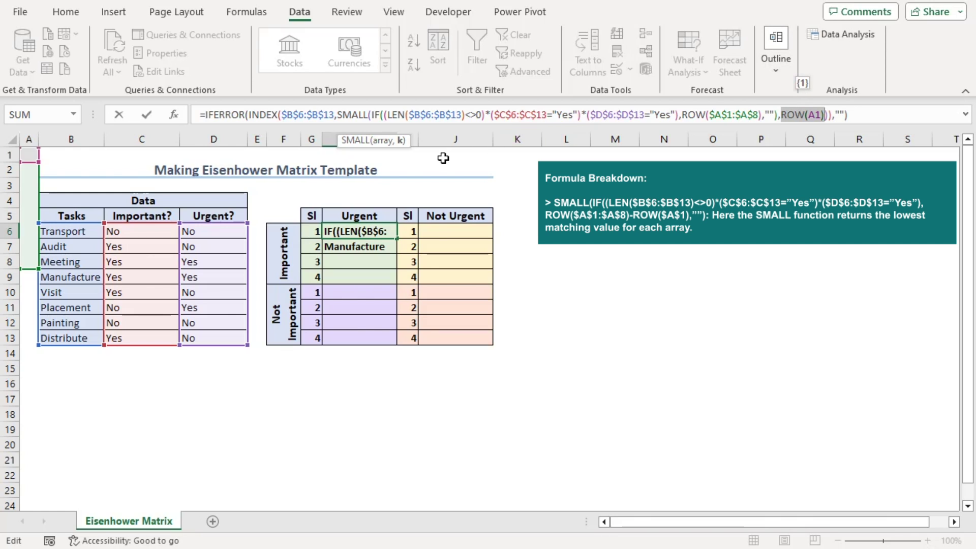
left_click(378, 144)
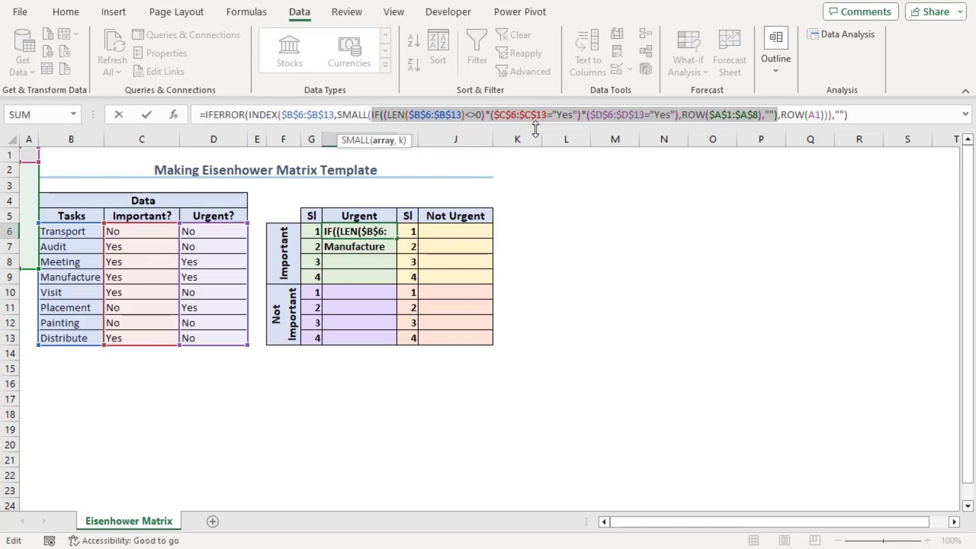
left_click(338, 116)
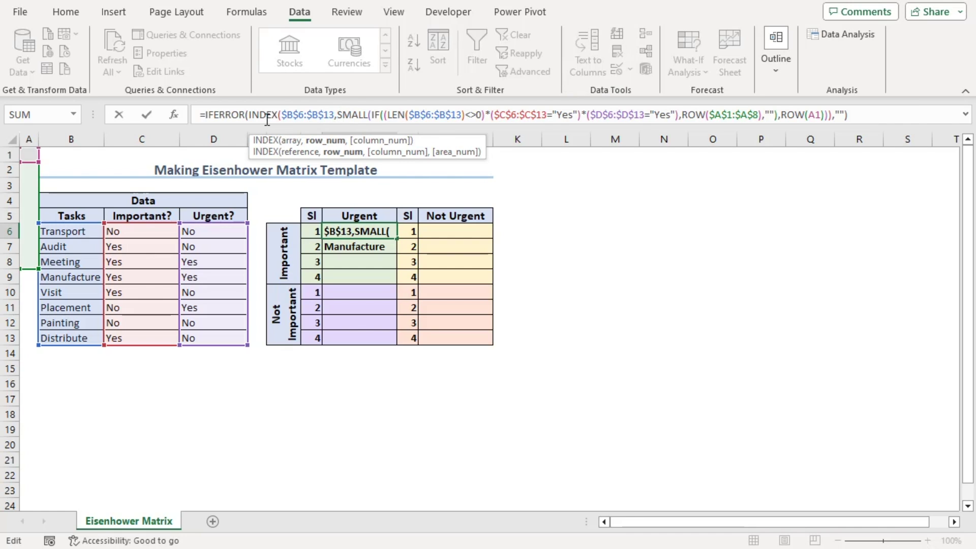
left_click(326, 140)
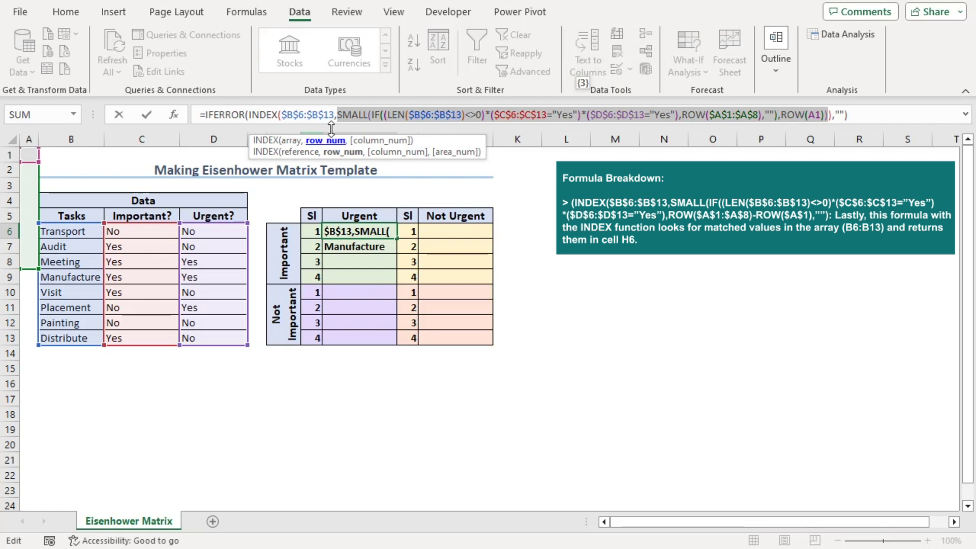
left_click(293, 140)
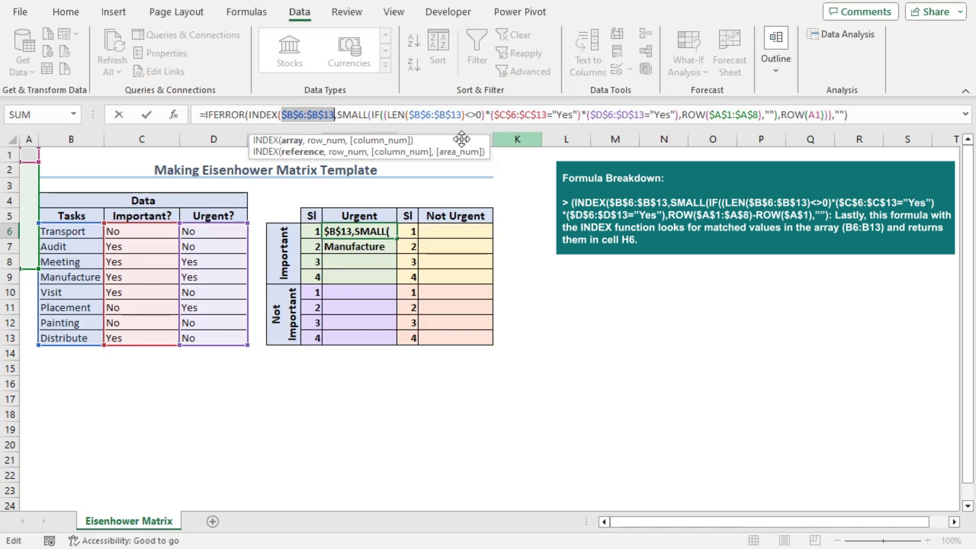
- Preview IFERROR's arguments, showing the result Meeting, then recommit H6's formula unchanged
left_click(249, 113)
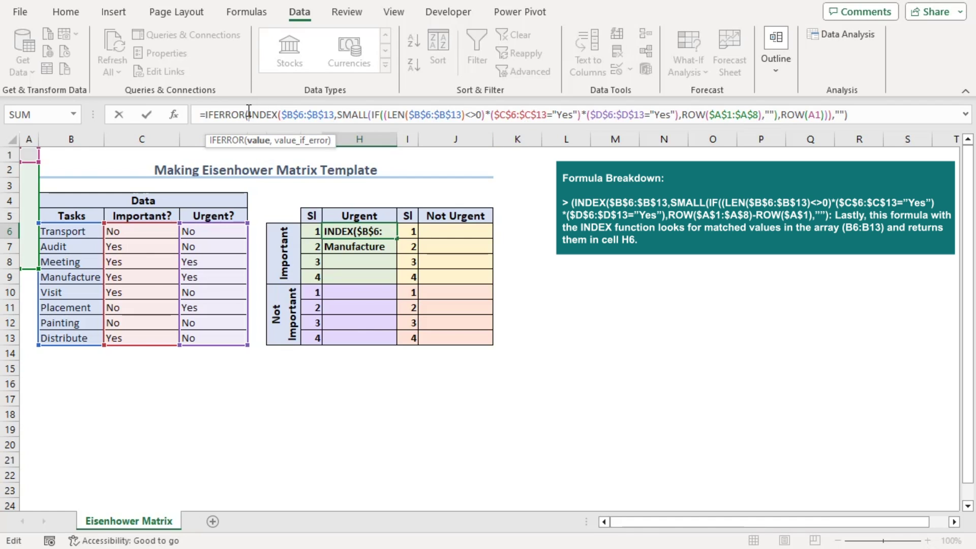
left_click(257, 140)
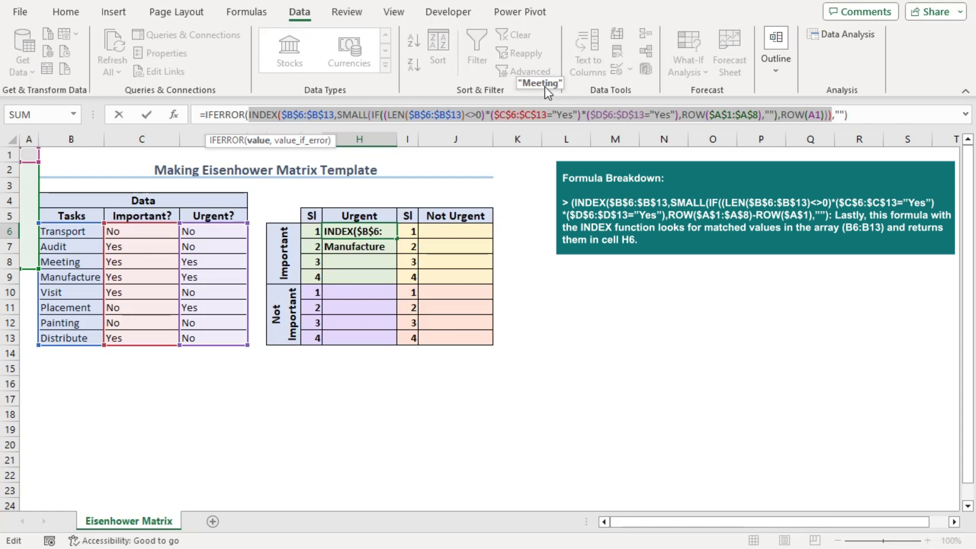
left_click(307, 141)
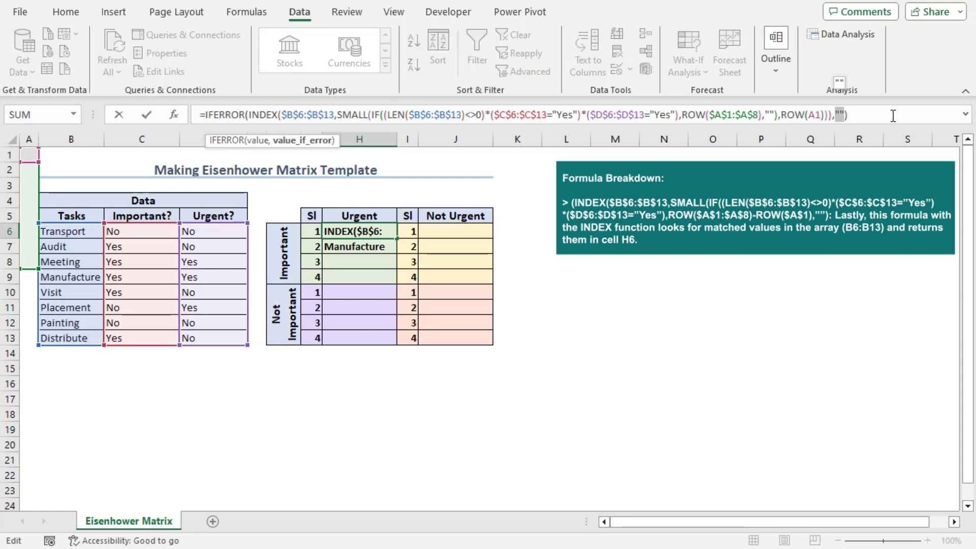
left_click(260, 142)
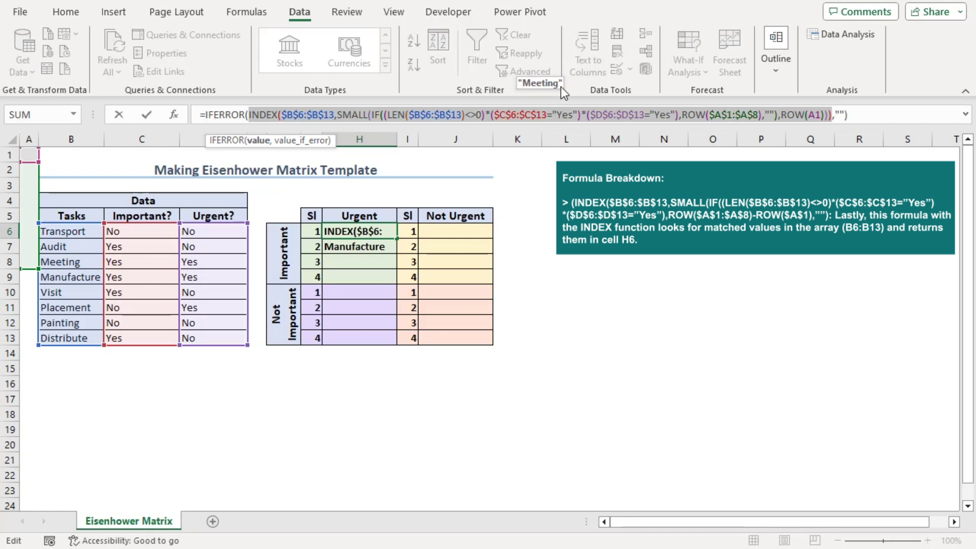
left_click(875, 115)
key("Return")
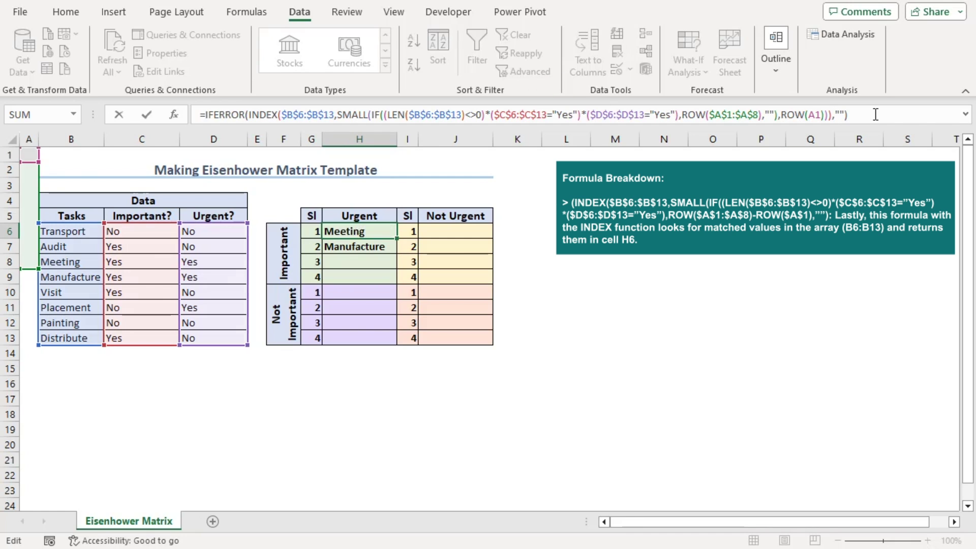
- Fill J6:J9 with the Urgent = No array formula, listing Audit, Visit and Distribute
key("Down")
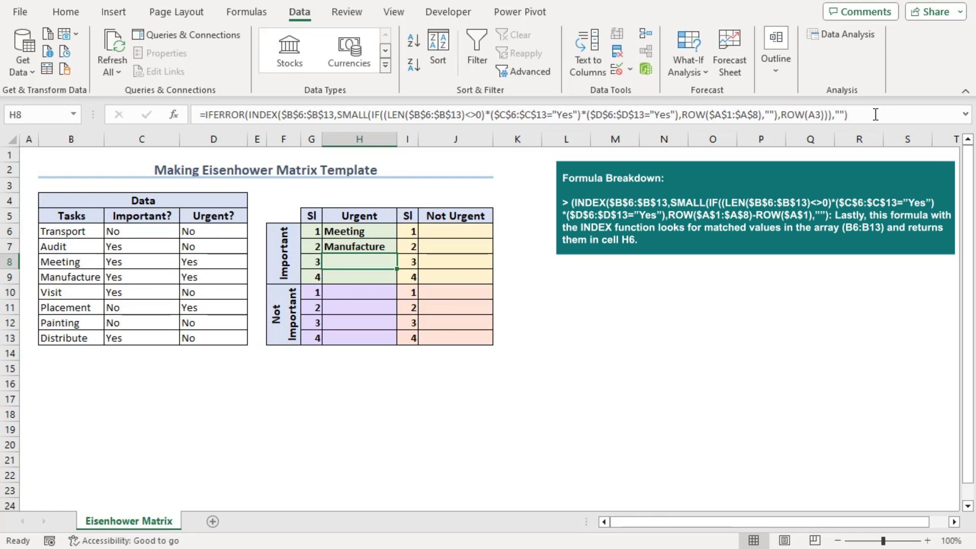
key("Down")
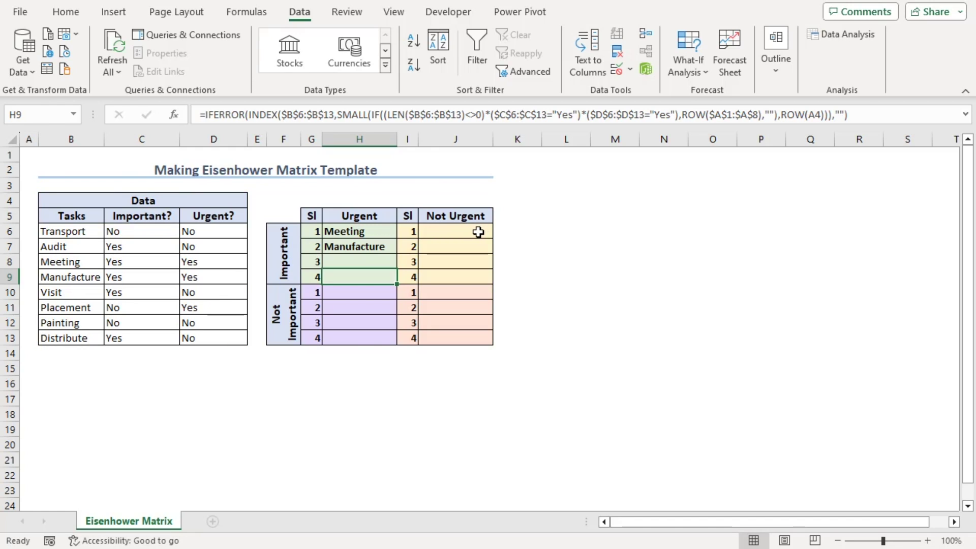
left_click_drag(478, 231, 478, 274)
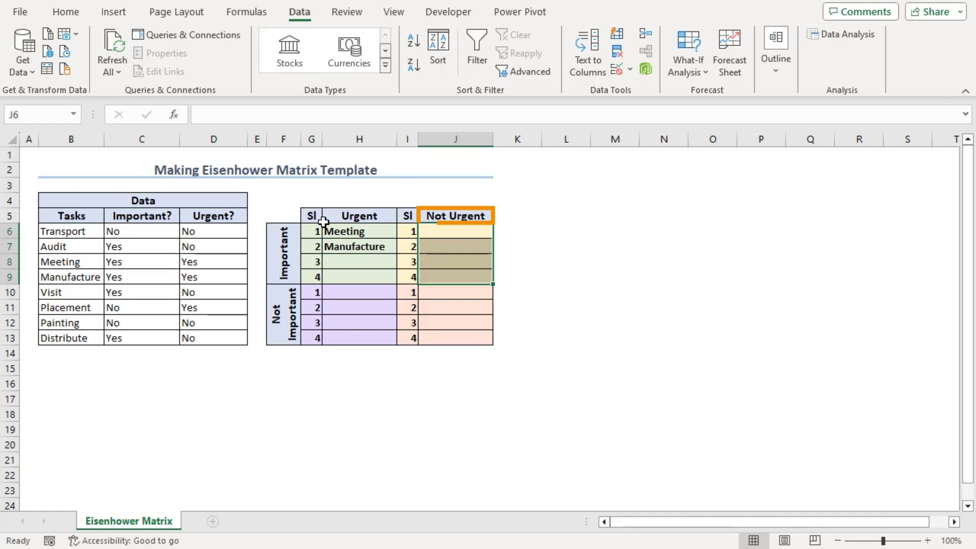
left_click(399, 114)
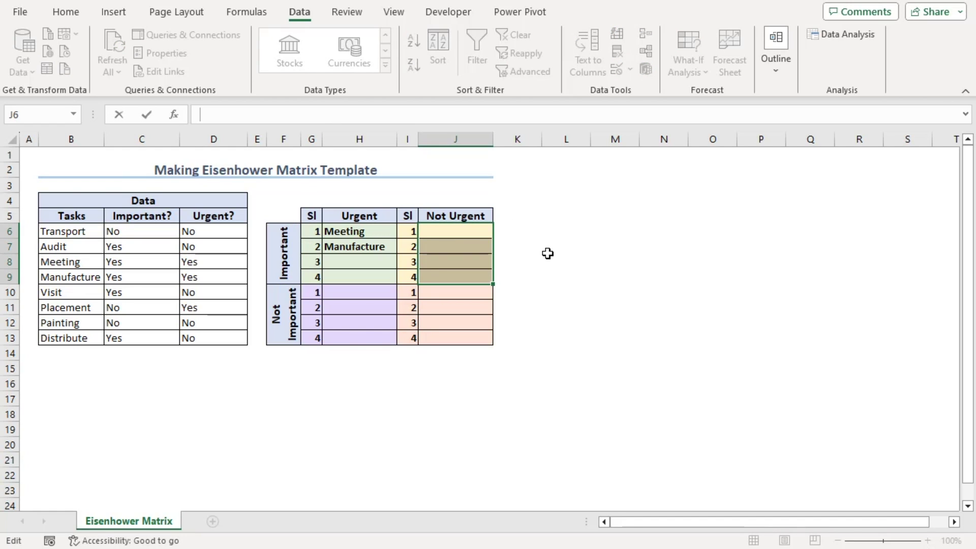
type("=IFERROR(INDEX($B$6:$B$13,SMALL(IF((LEN($B$6:$B$13)<>0)*($C$6:$C$13=\"Yes\")*($D$6:$D$13=\"No\"),ROW($A$1:$A$8),\"\"),ROW(A1))),\"\")")
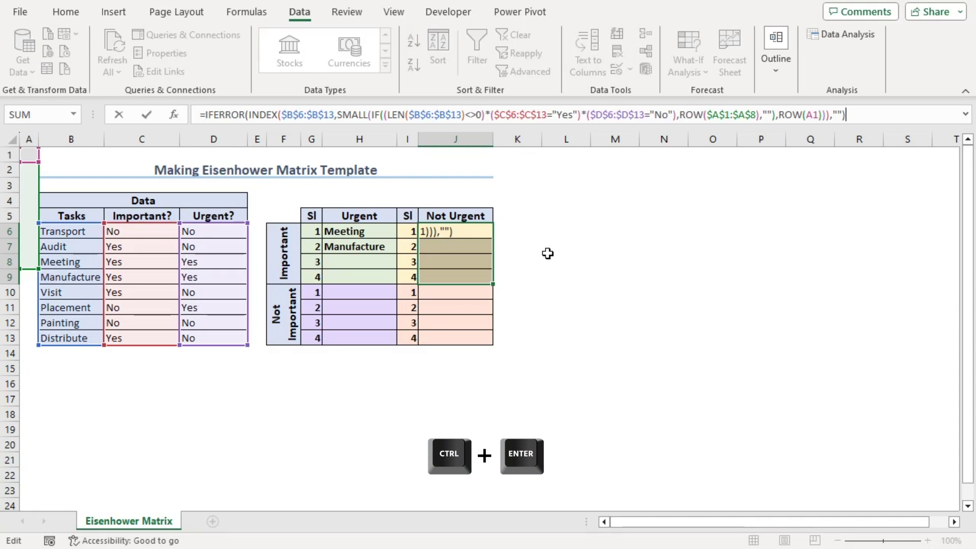
key("ctrl+Return")
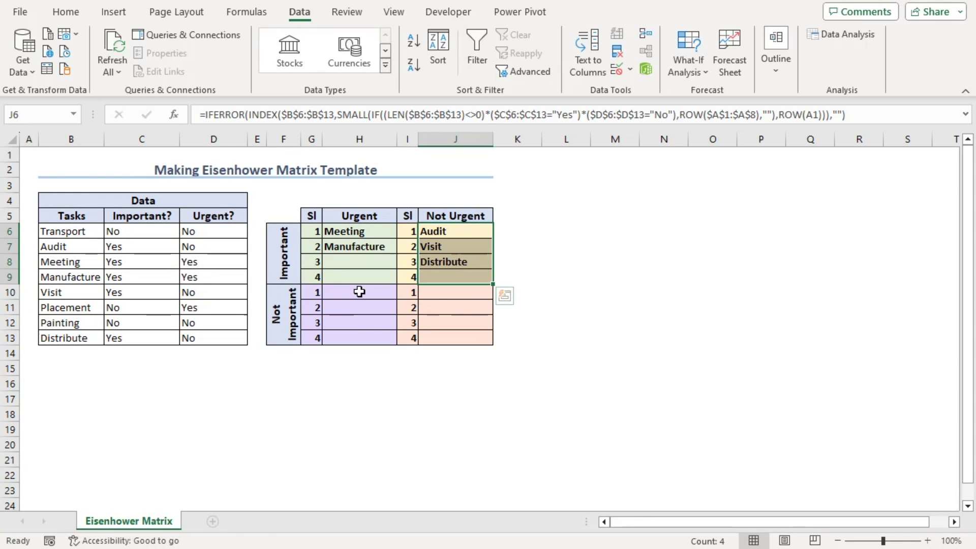
left_click_drag(359, 291, 362, 330)
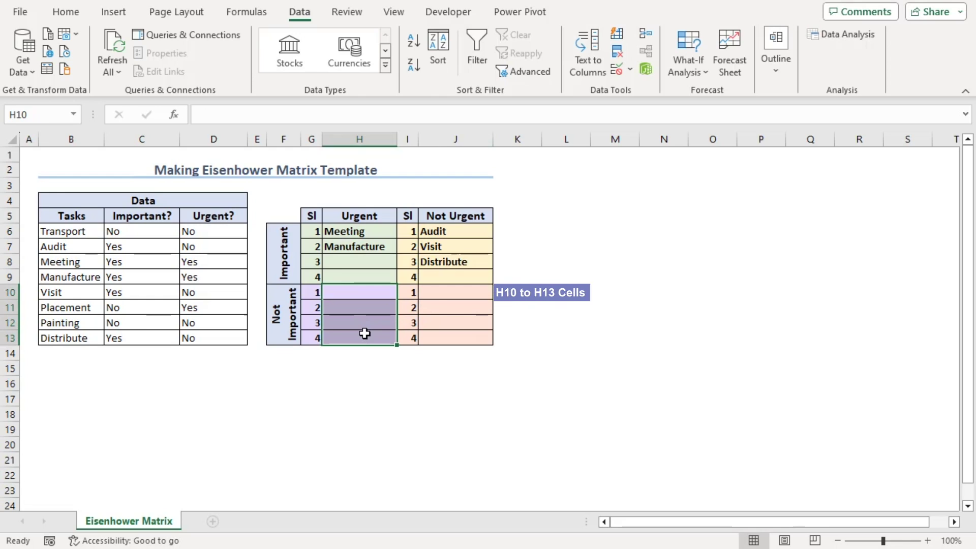
- Fill H10:H13 with the not-important, urgent lookup formula, listing Placement
left_click(357, 116)
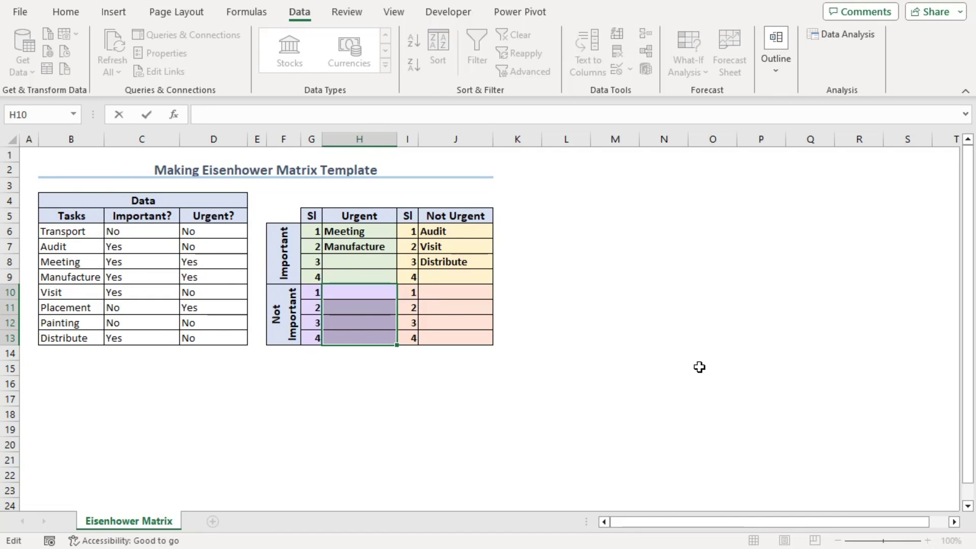
type("=IFERROR(INDEX($B$6:$B$13,SMALL(IF((LEN($B$6:$B$13)<>0)*($C$6:$C$13=\"No\")*($D$6:$D$13=\"Yes\"),ROW($A$1:$A$8),\"\"),ROW(A1))),\"\")")
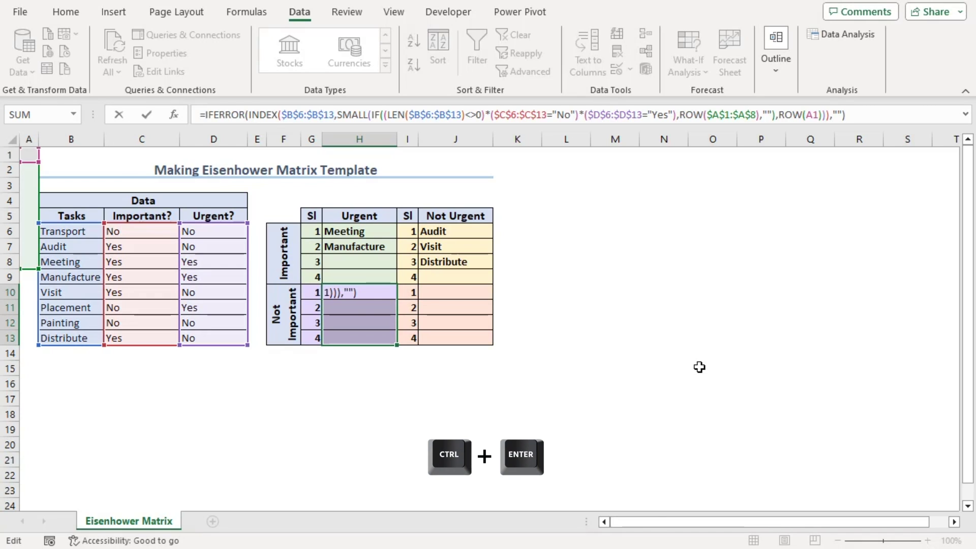
key("ctrl+Return")
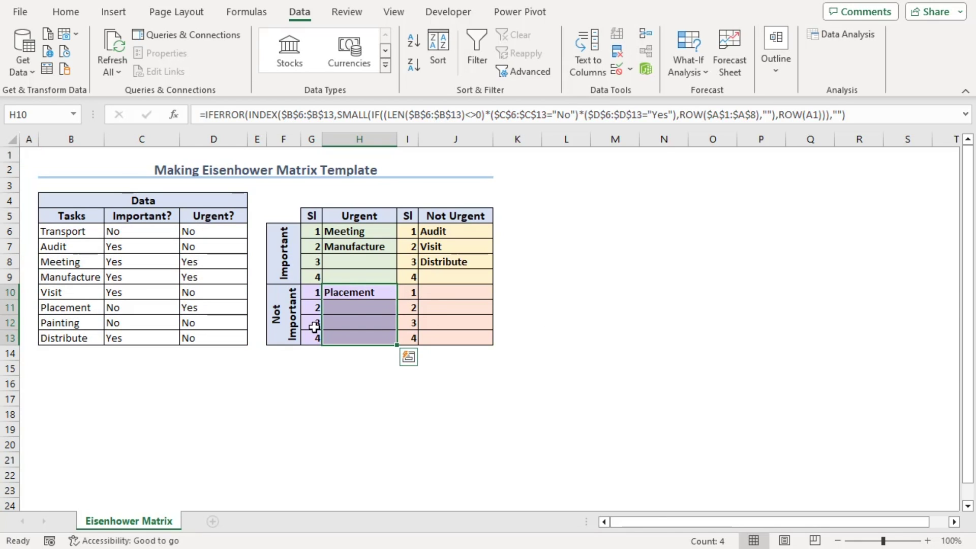
- Fill J10:J13 with the No/No lookup formula, listing Transport and Painting
left_click(446, 293)
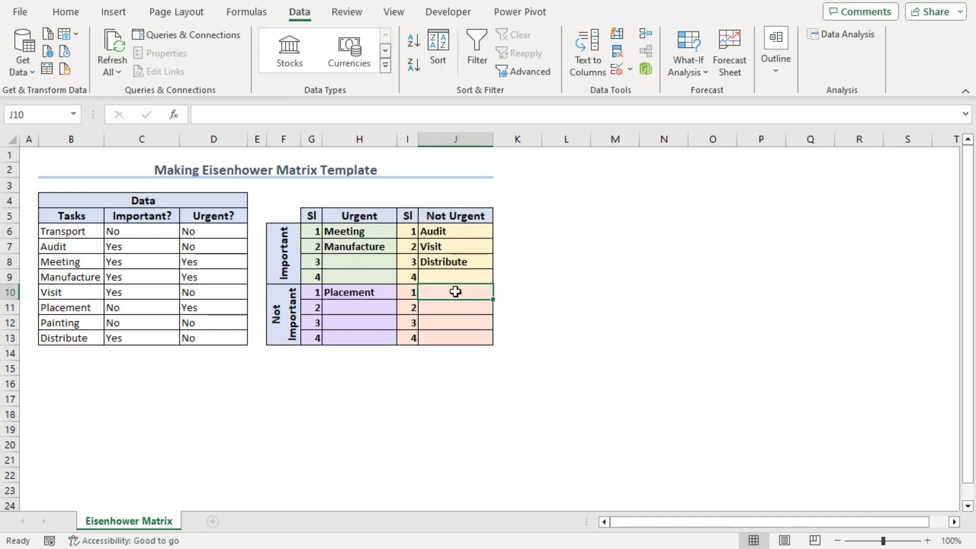
left_click_drag(455, 291, 451, 331)
left_click(261, 113)
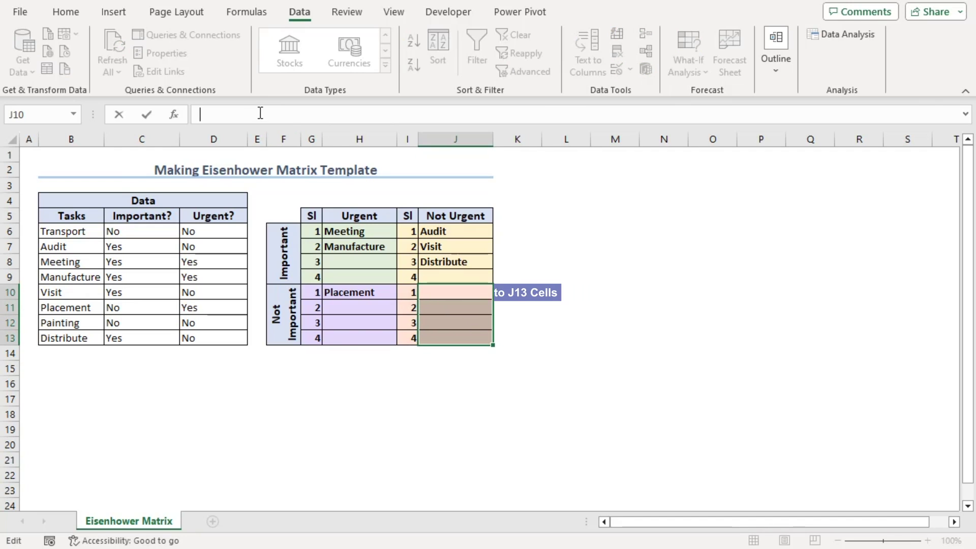
type("=IFERROR(INDEX($B$6:$B$13,SMALL(IF((LEN($B$6:$B$13)<>0)*($C$6:$C$13=\"No\")*($D$6:$D$13=\"No\"),ROW($A$1:$A$8),\"\"),ROW(A1))),\"\")")
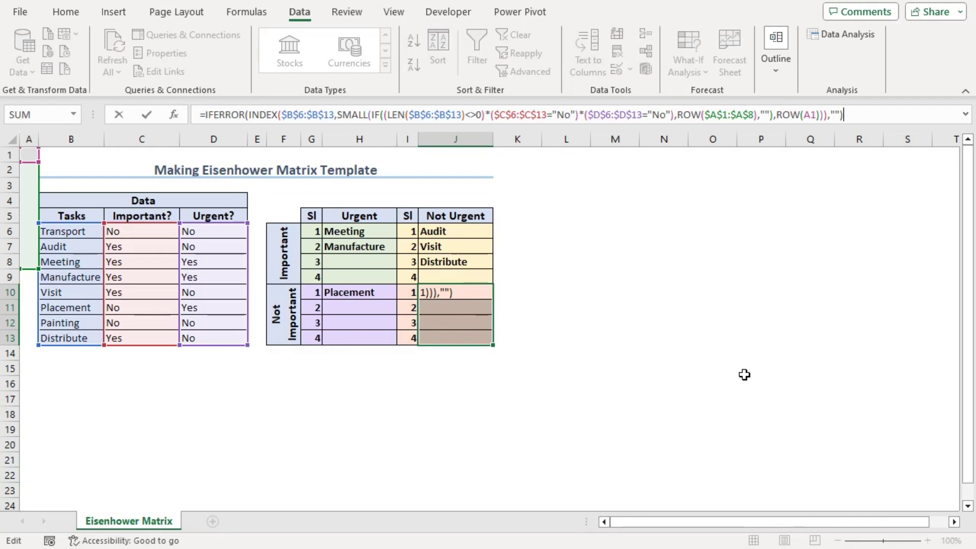
key("ctrl+Return")
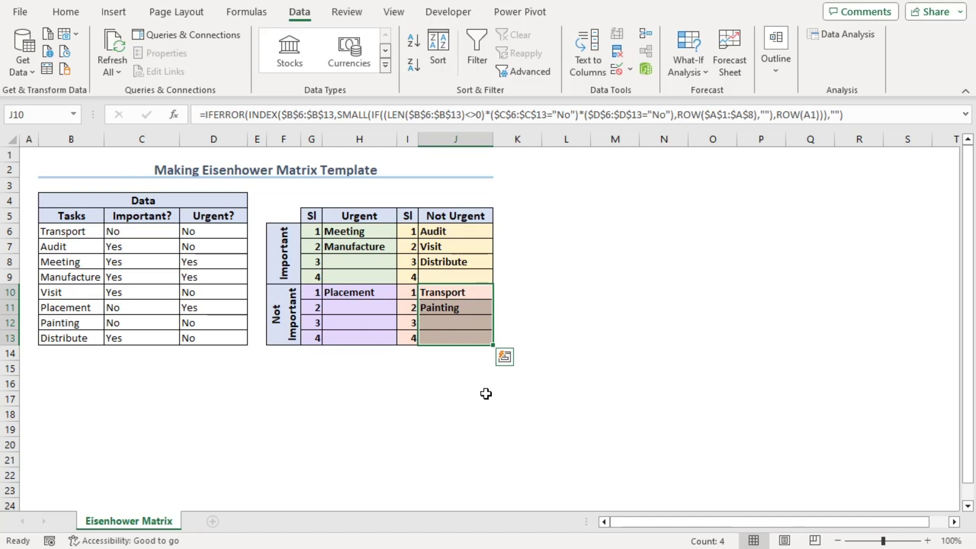
left_click(93, 379)
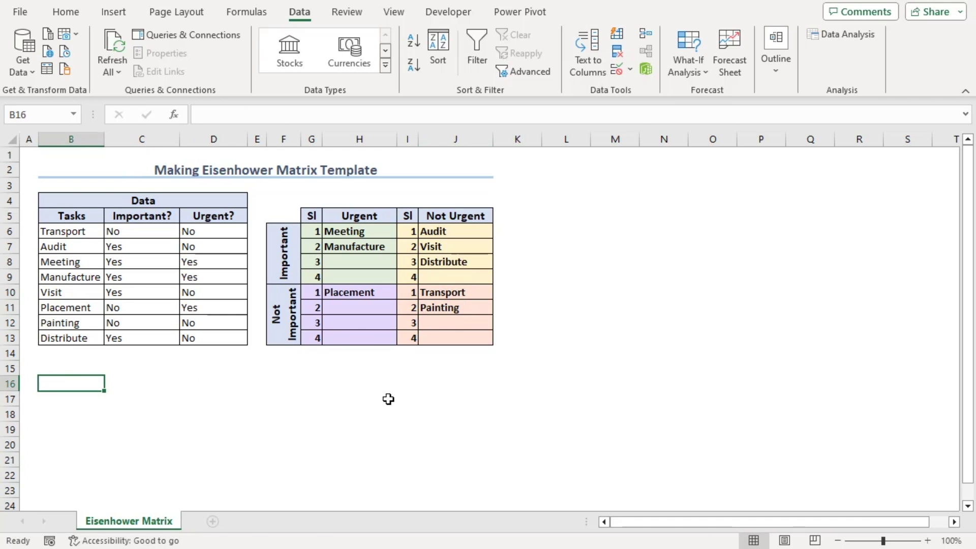
- Enter =FORMULATEXT(H6) in C15 and left-align it so the formula reads across
left_click(120, 366)
type("=formul")
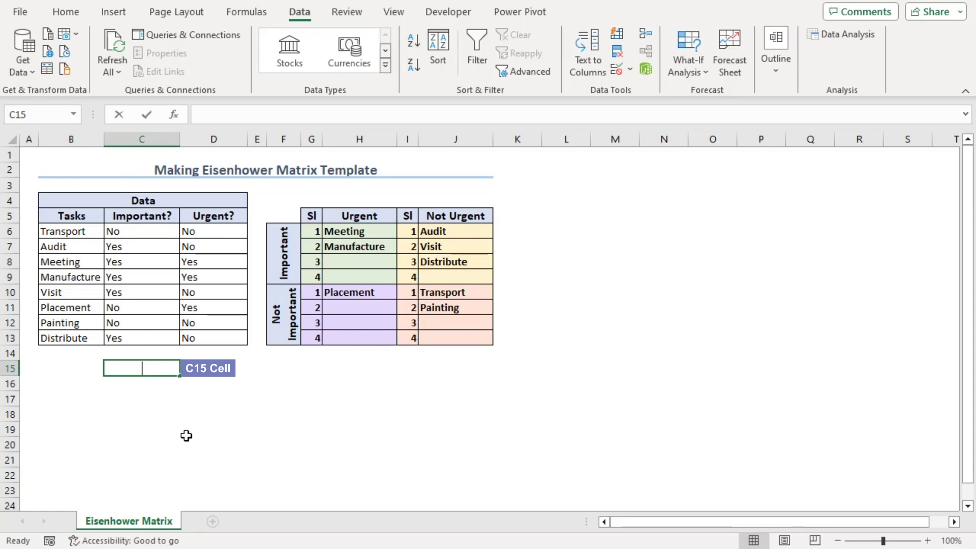
type("a")
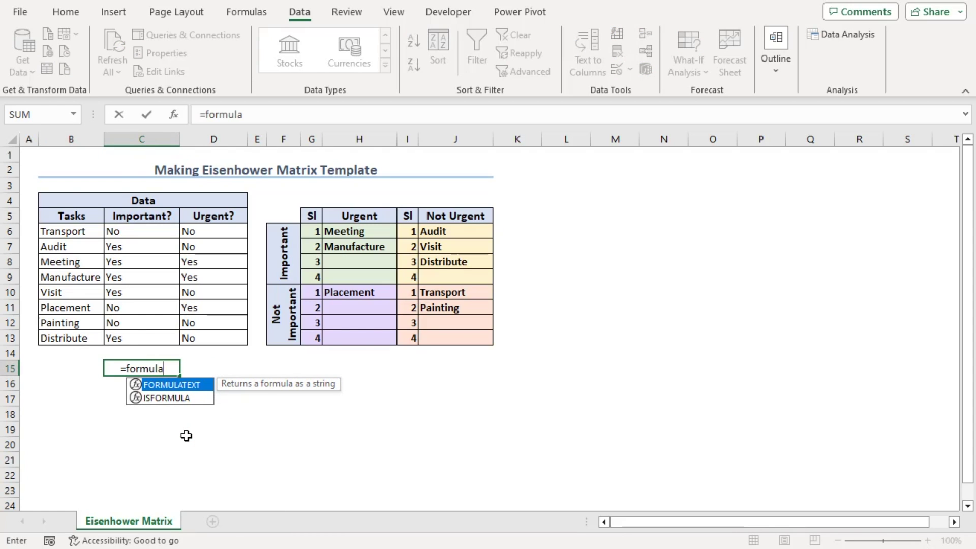
key("Tab")
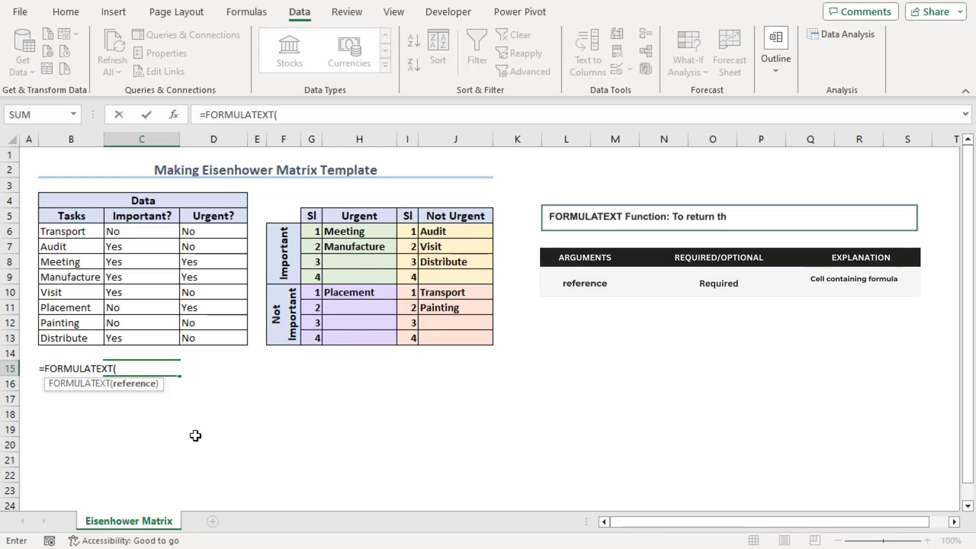
left_click(370, 234)
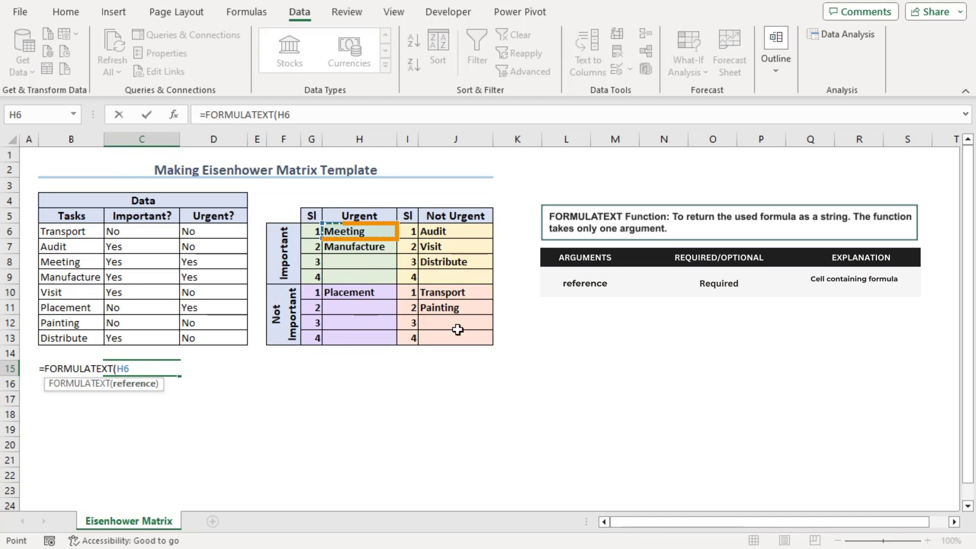
key("Return")
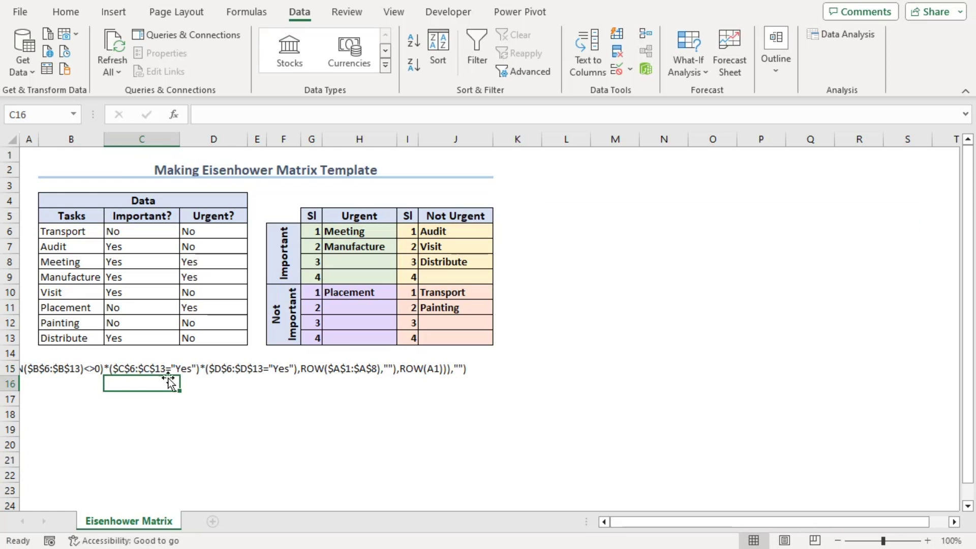
left_click(131, 365)
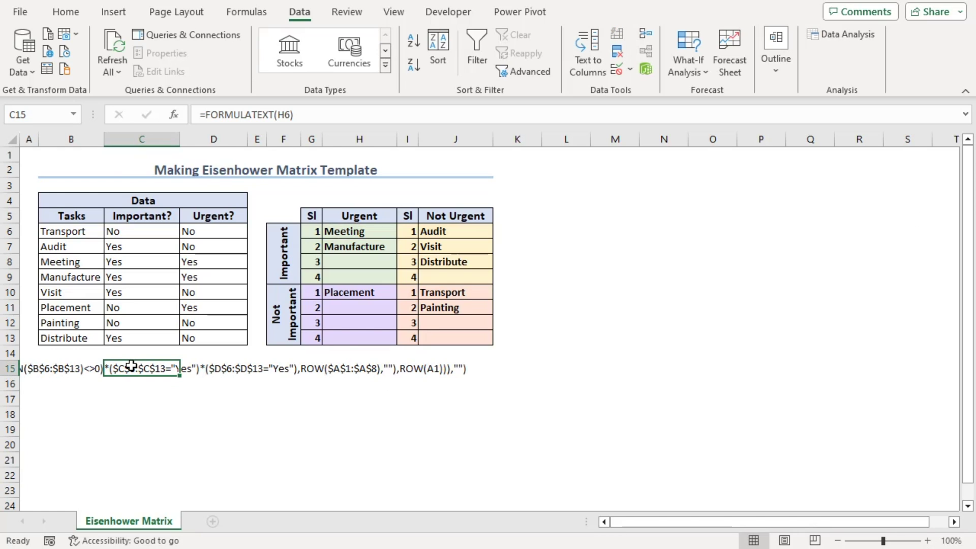
left_click(64, 14)
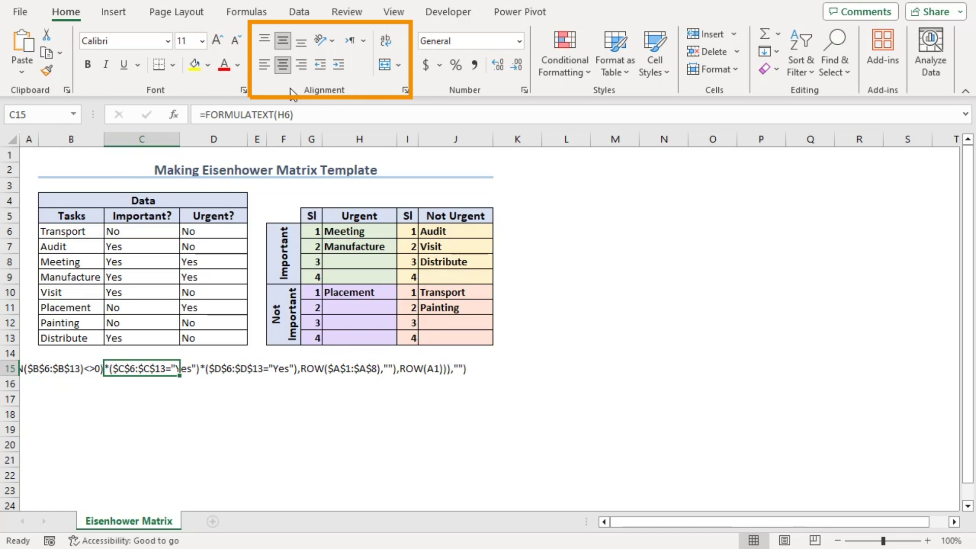
left_click(283, 65)
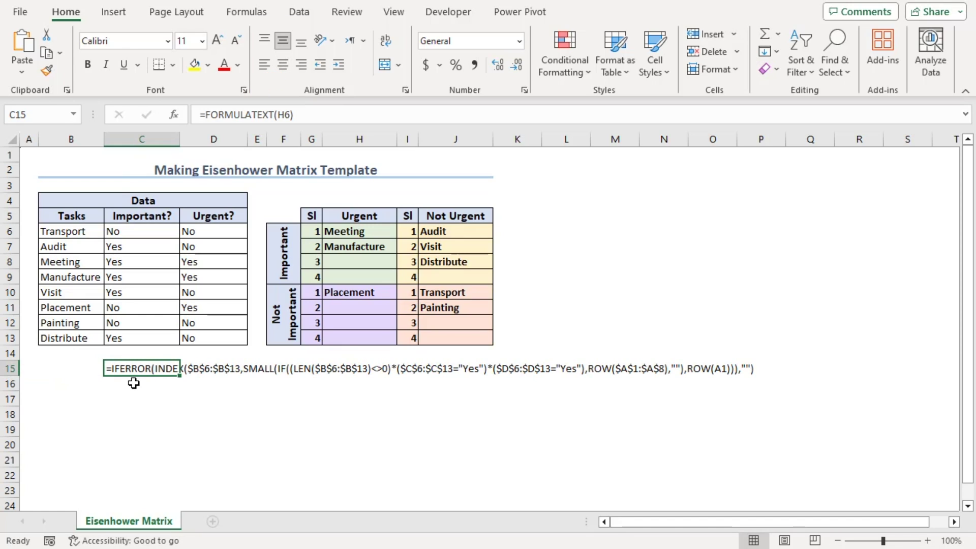
left_click(134, 383)
- Copy C15 down to C18 and repoint C16, C17, C18 to J6, H10 and J10
left_click(135, 365)
left_click_drag(181, 377, 181, 417)
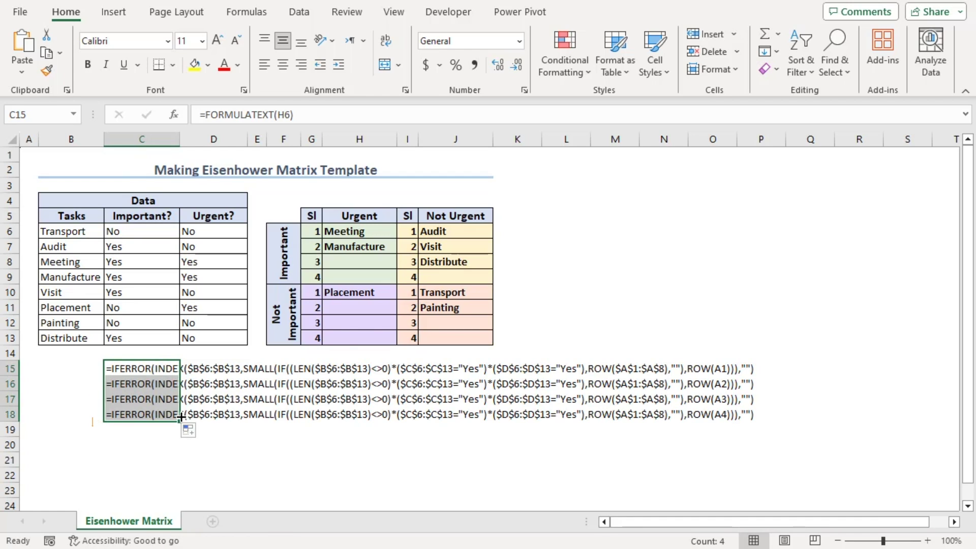
left_click(155, 389)
left_click(280, 113)
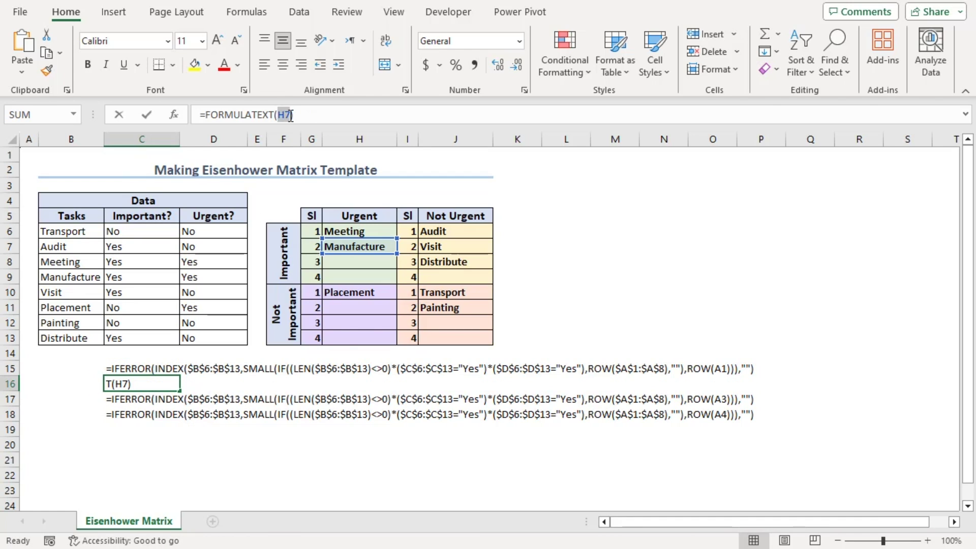
left_click(444, 232)
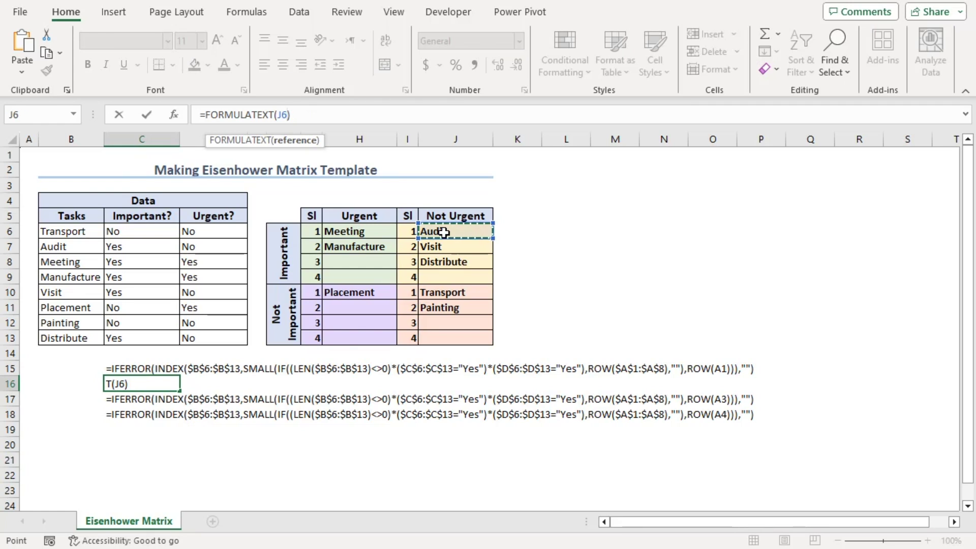
key("Return")
double_click(284, 115)
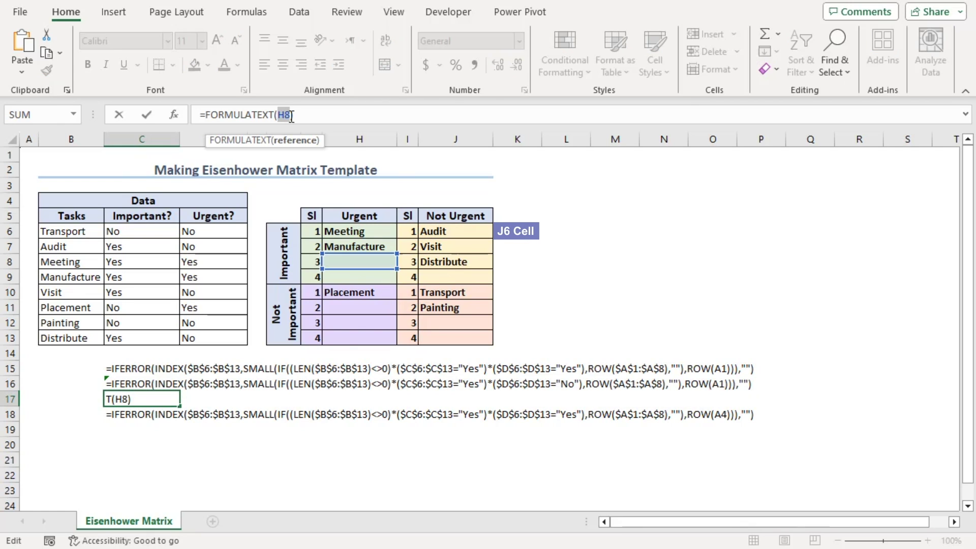
left_click(346, 294)
key("Return")
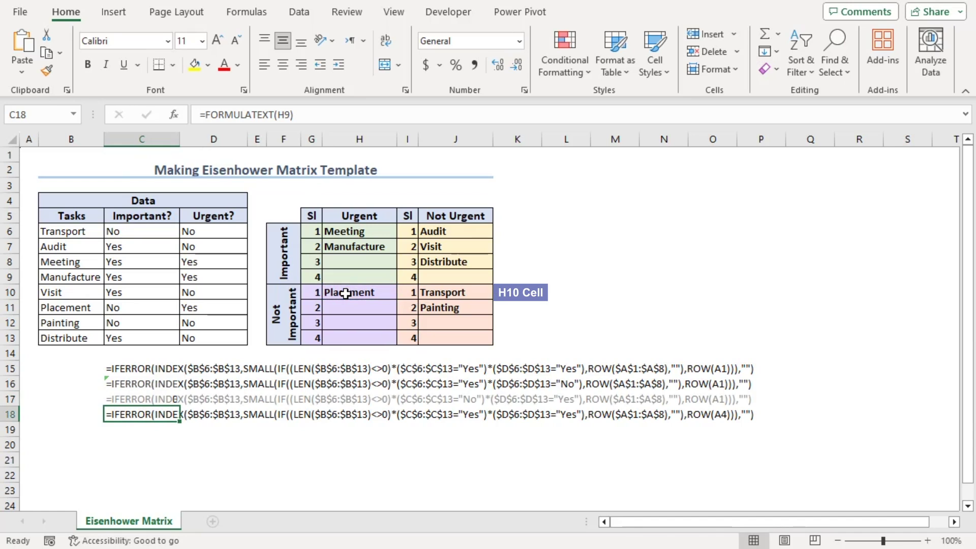
double_click(283, 115)
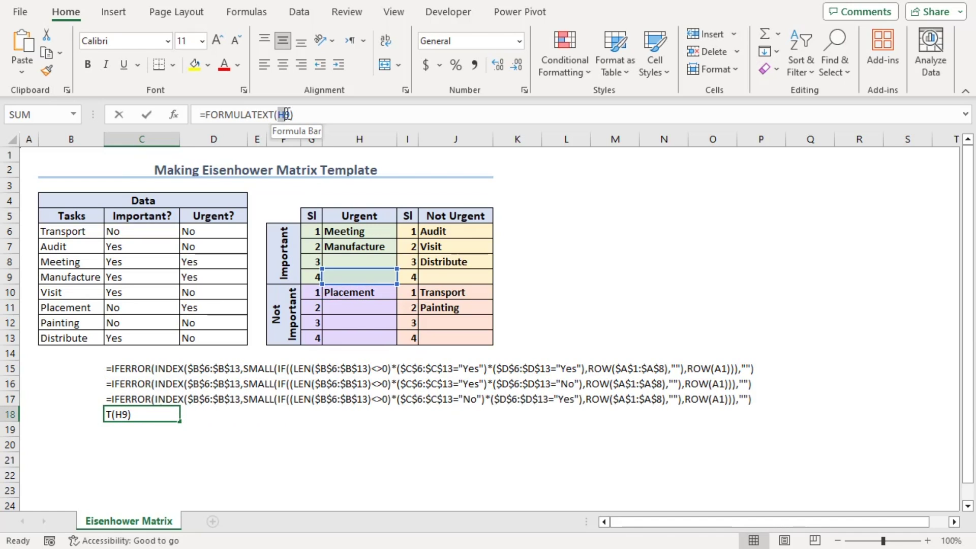
left_click(454, 292)
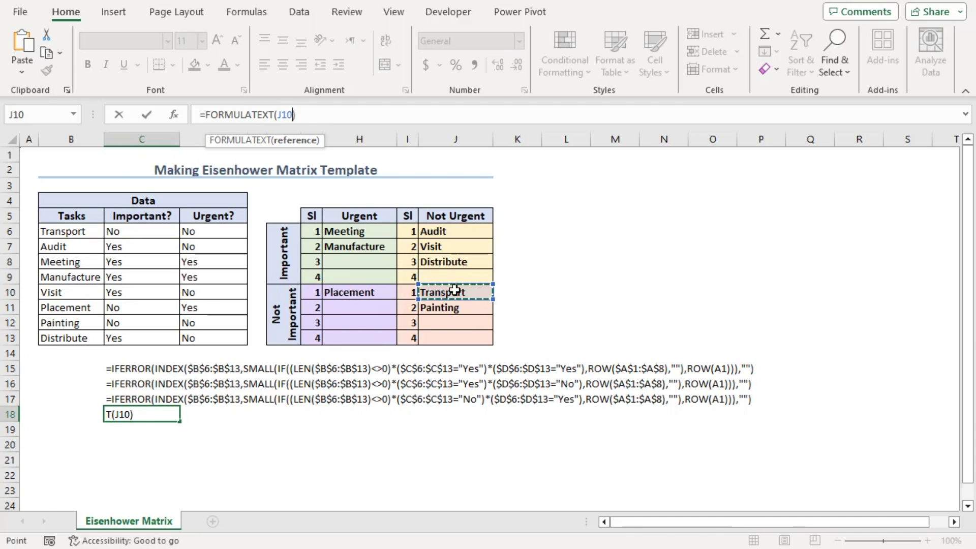
key("Return")
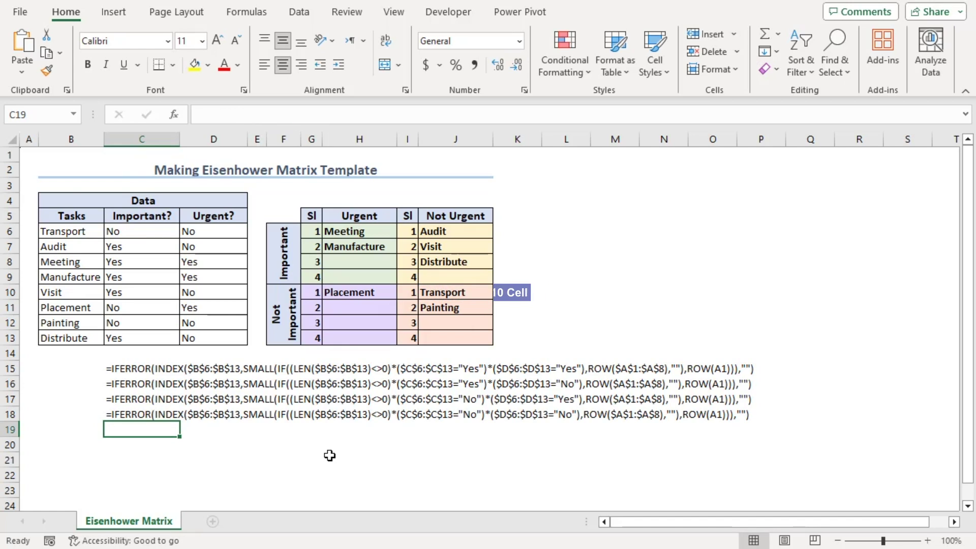